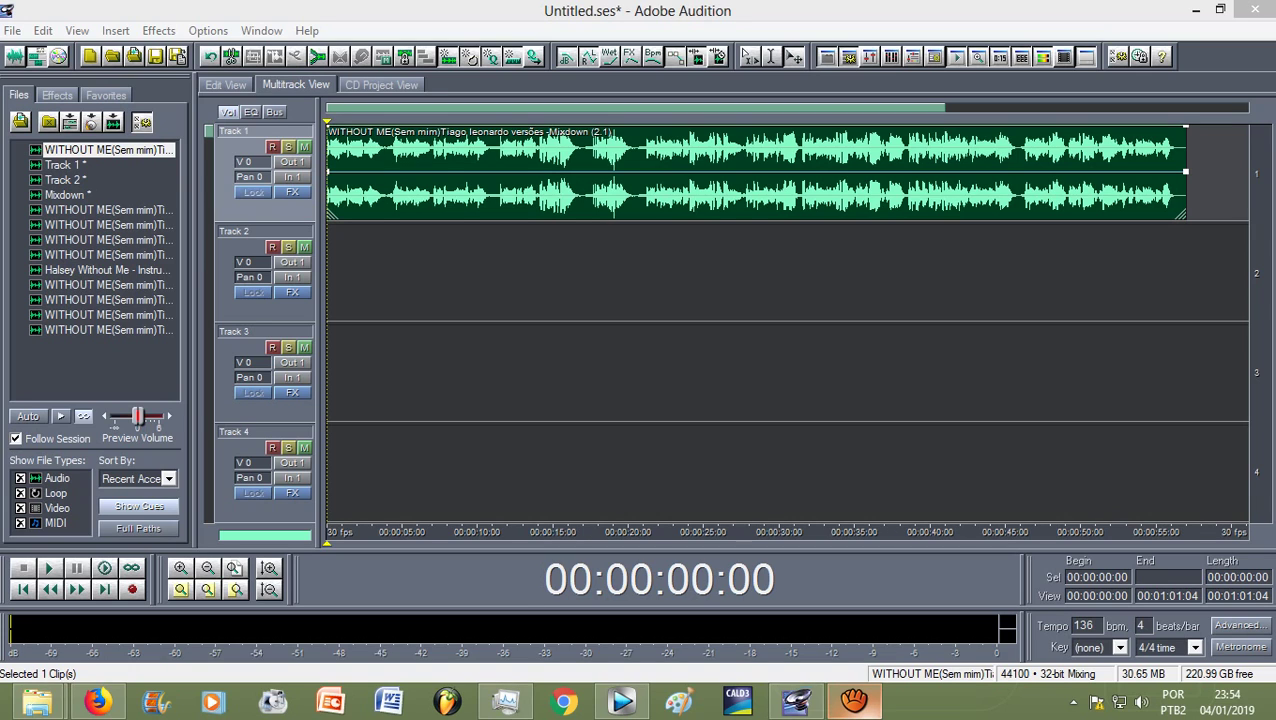
# Play the start of the multitrack session and open the Track 1 clip for waveform editing
pyautogui.click(264, 308)
pyautogui.press('space')
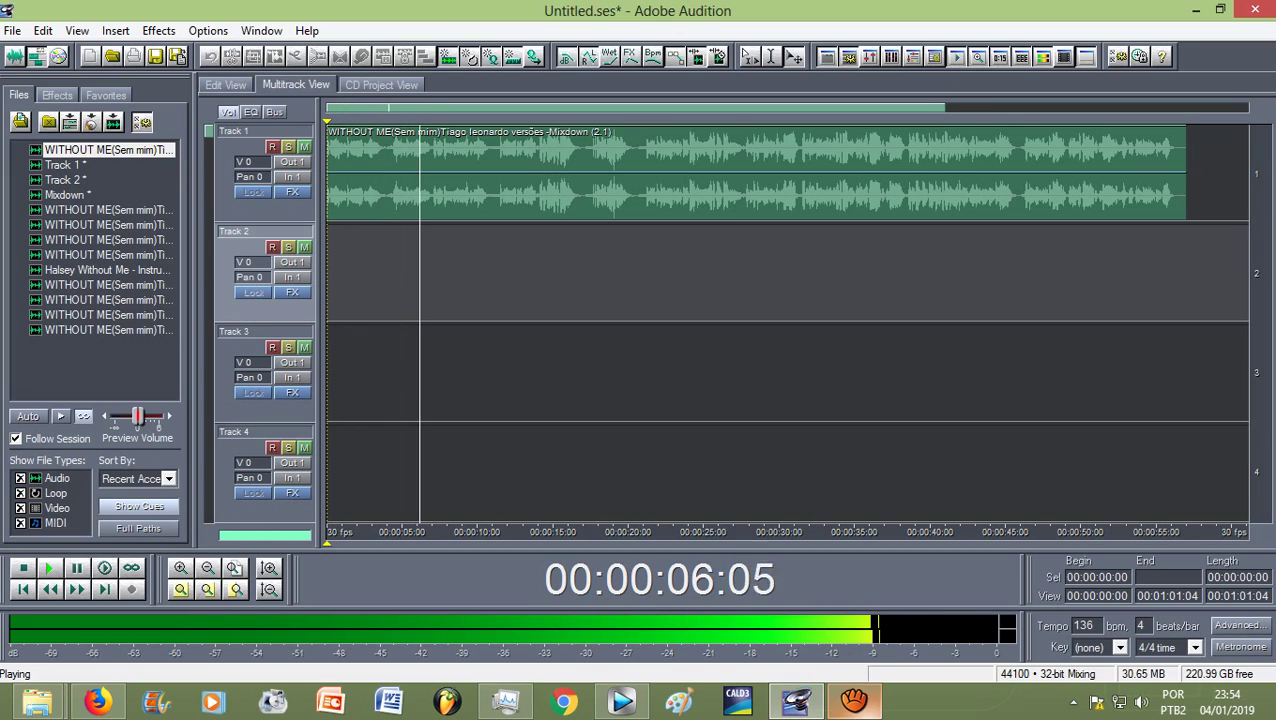
pyautogui.press('space')
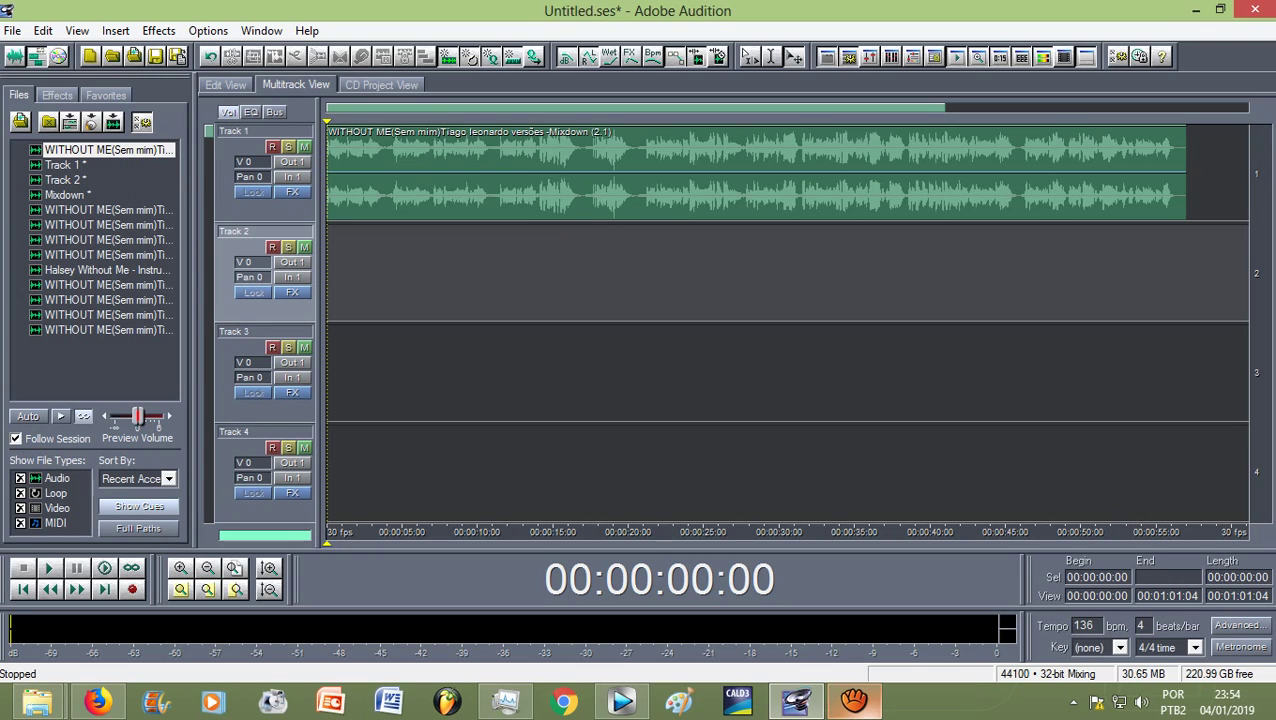
pyautogui.doubleClick(362, 145)
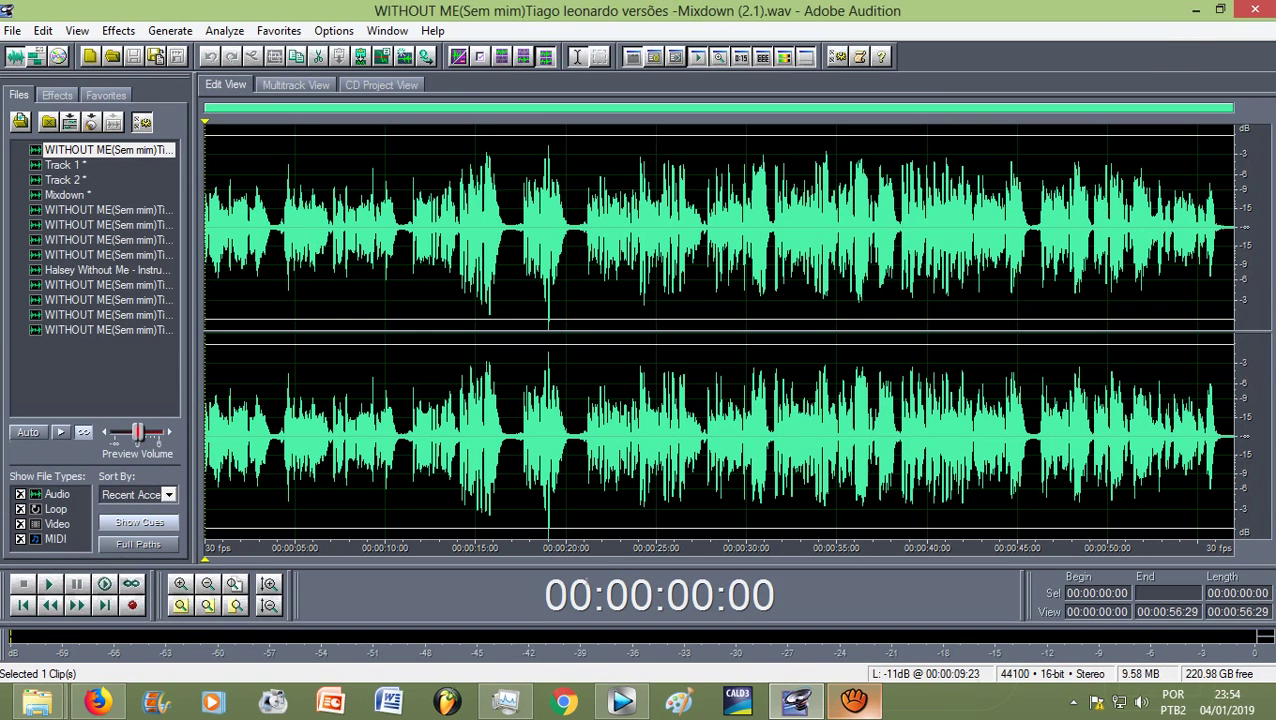
# Select the audio from about 00:00:02:23 to 00:00:04:11 and play the selected section
pyautogui.scroll(7, 250, 202)
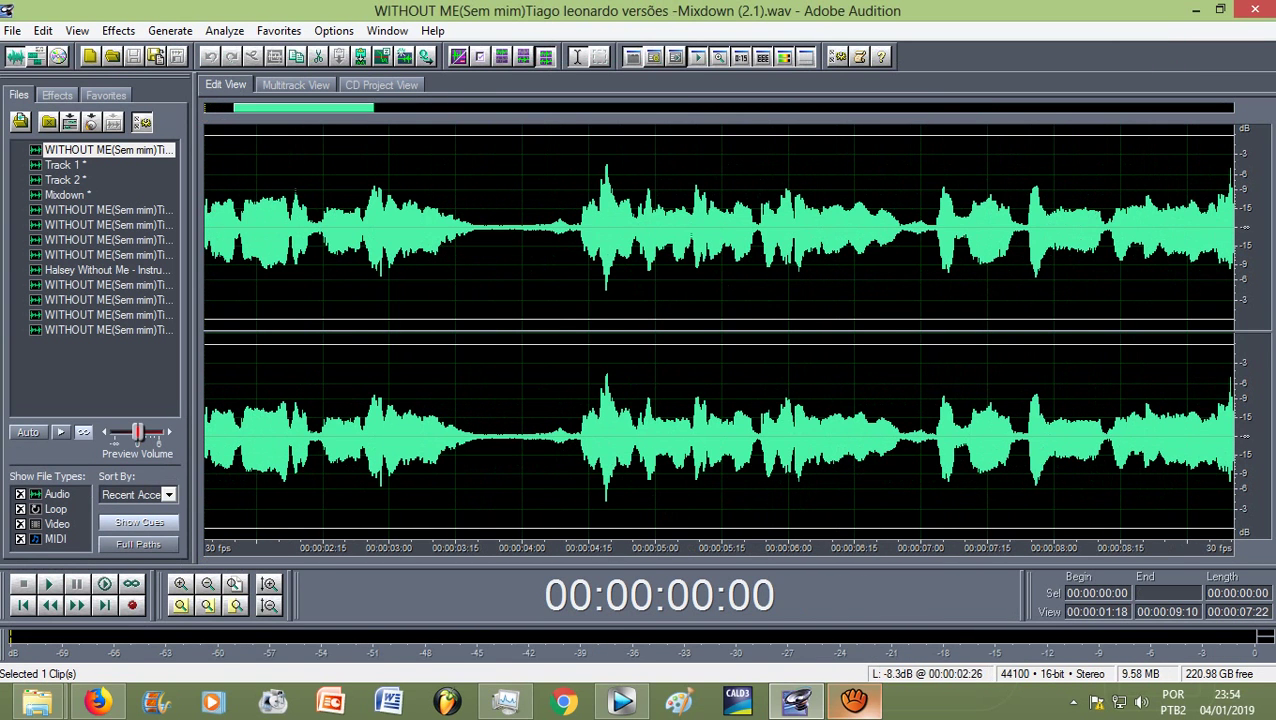
pyautogui.scroll(-1, 323, 222)
pyautogui.moveTo(352, 230); pyautogui.dragTo(508, 230)
pyautogui.press('space')
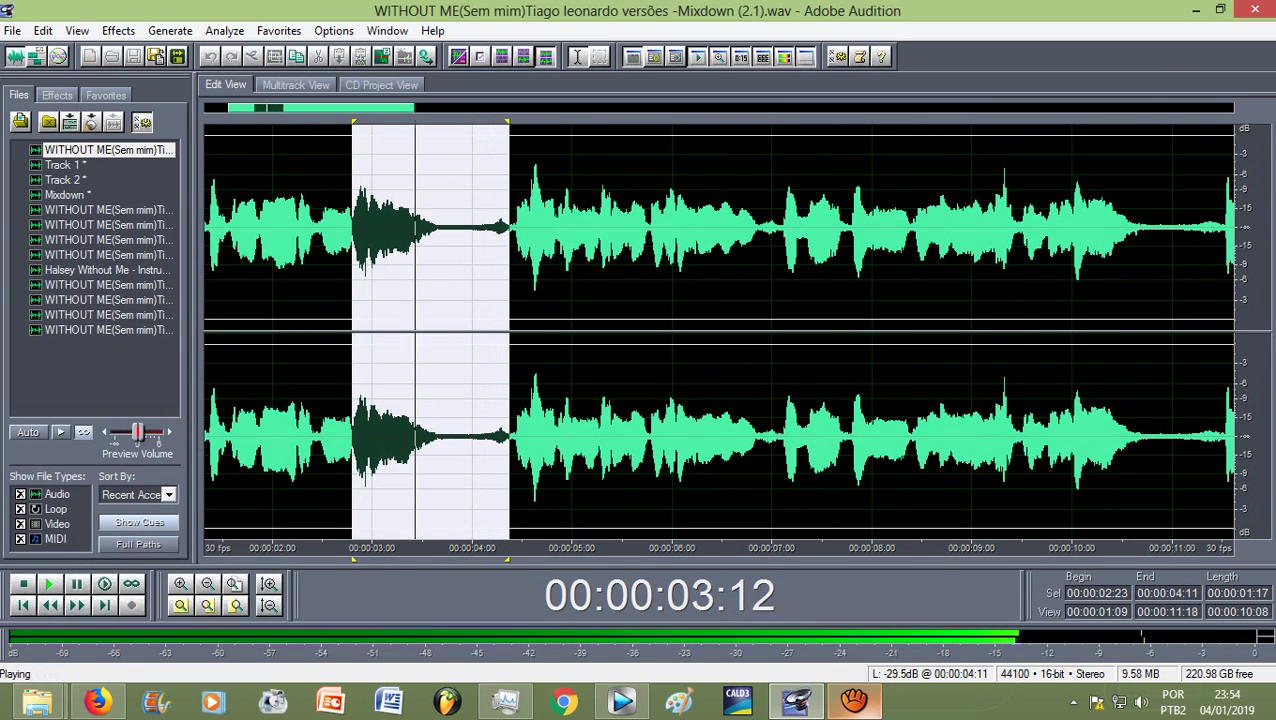
pyautogui.press('space')
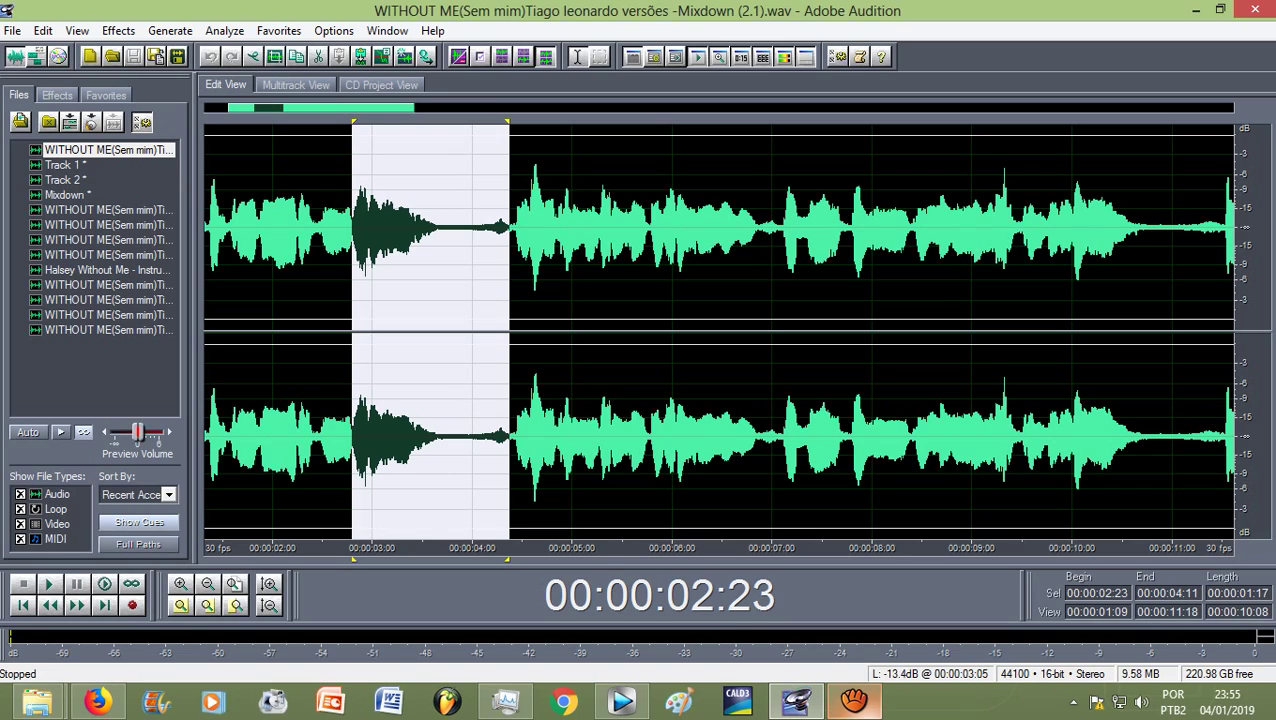
# Open the Echo effect for the selection, load the Drain Pipe preset and preview it
pyautogui.click(118, 30)
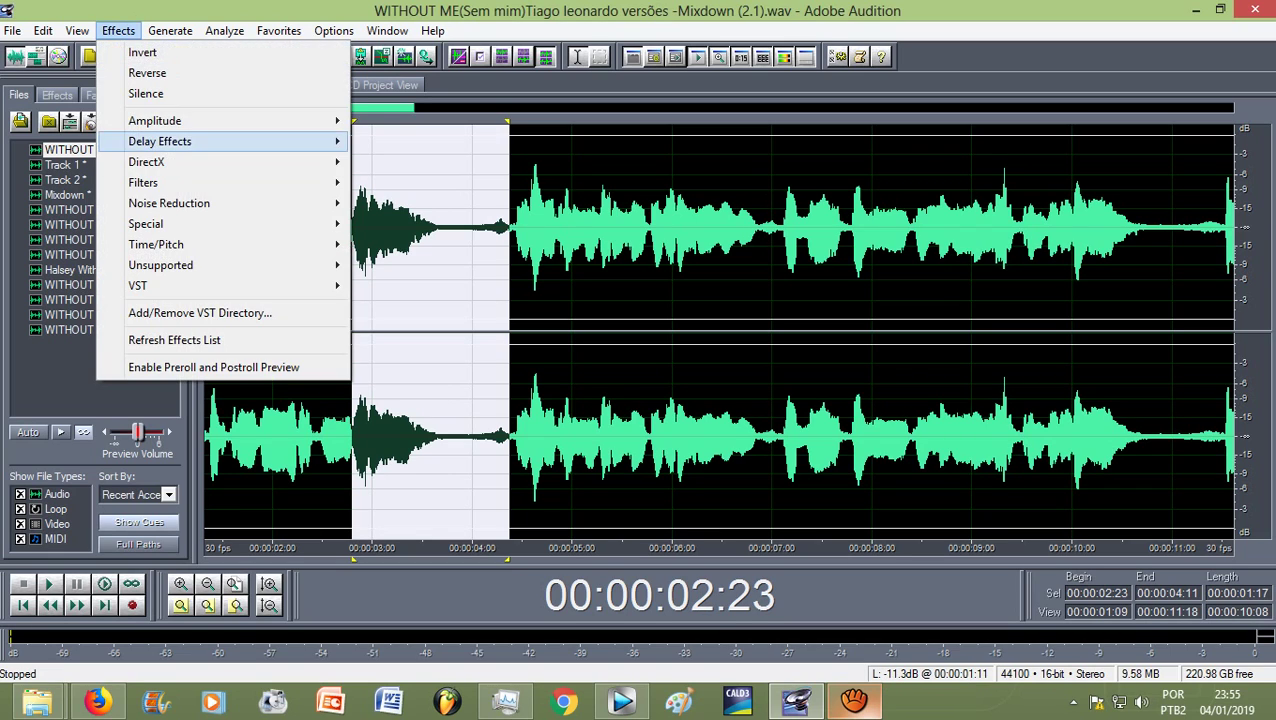
pyautogui.moveTo(200, 182)
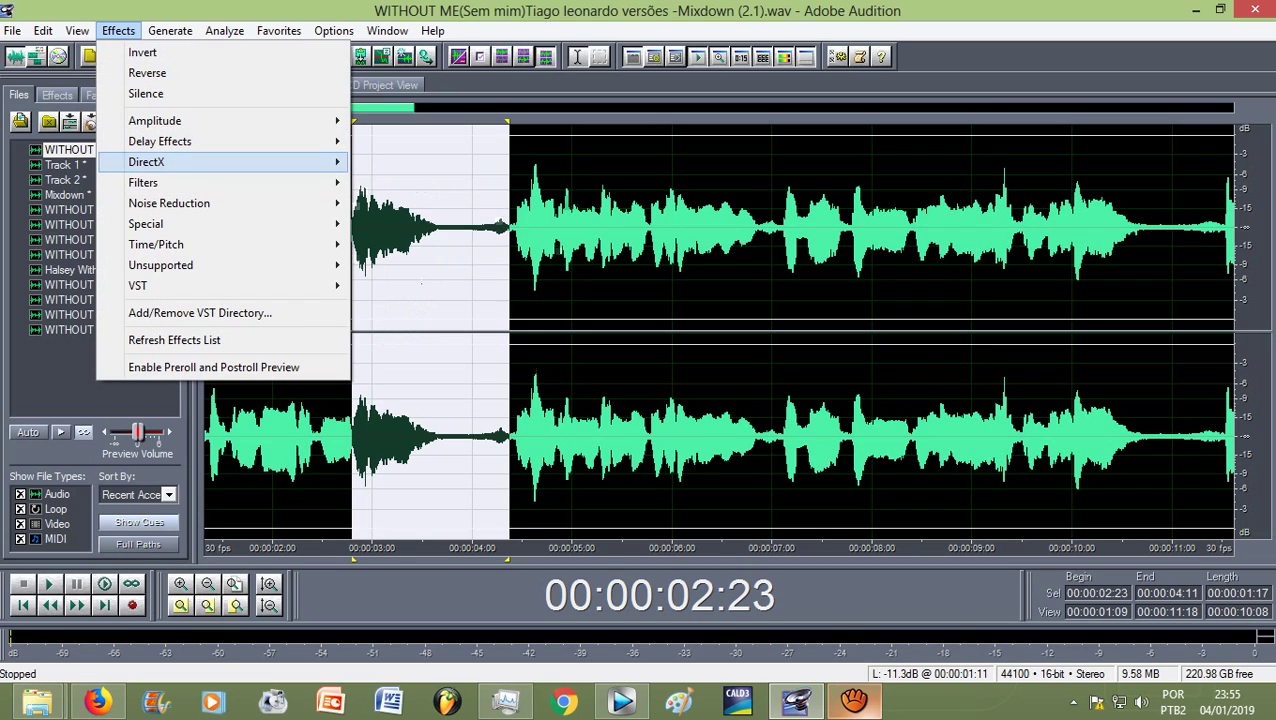
pyautogui.moveTo(200, 141)
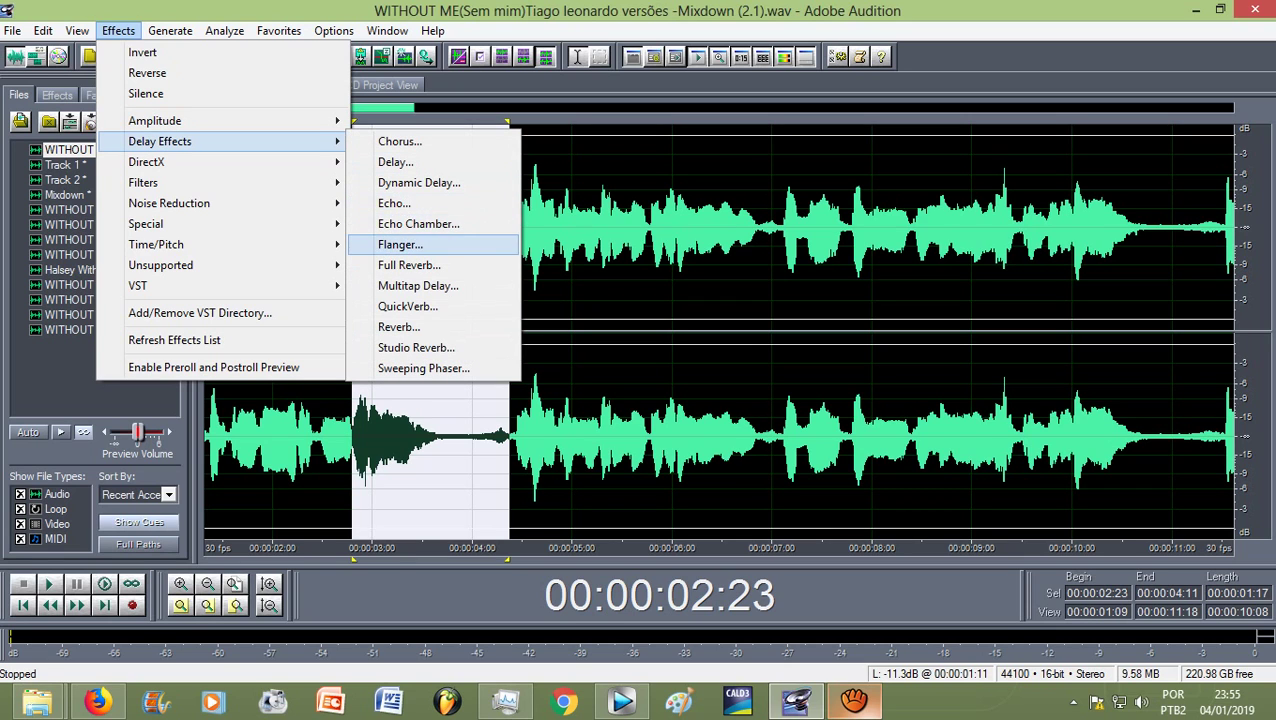
pyautogui.click(395, 203)
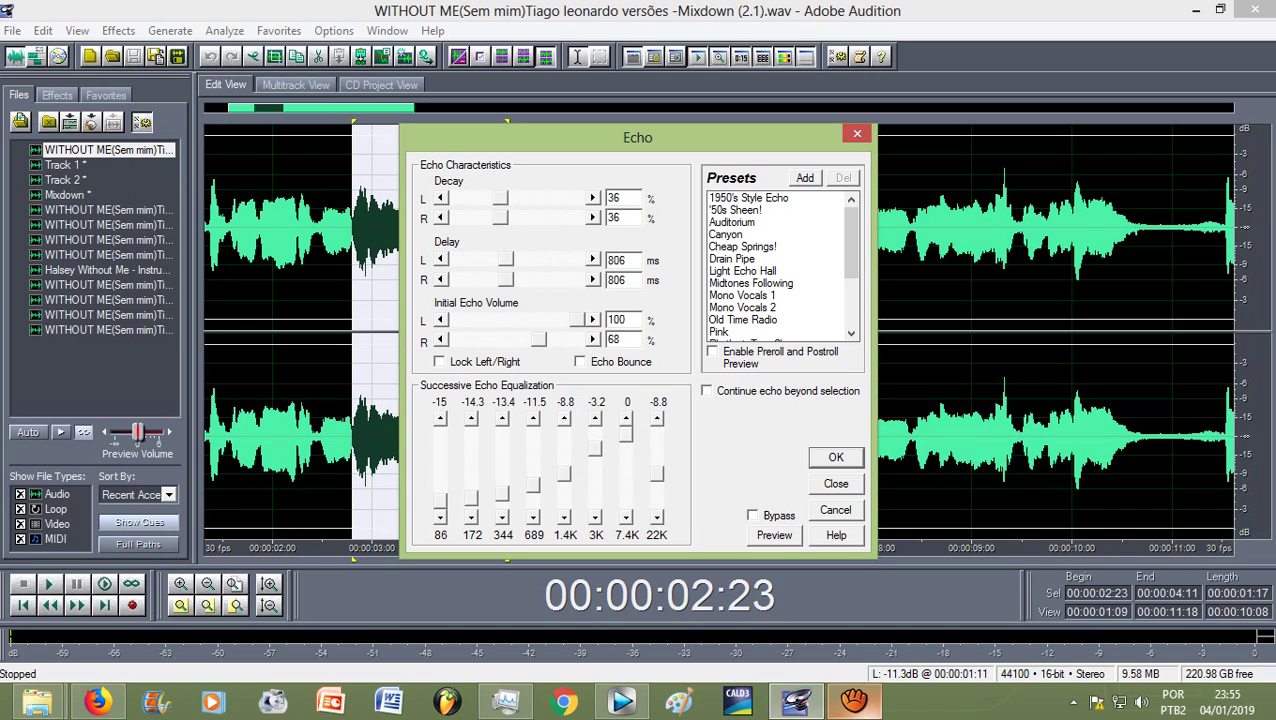
pyautogui.click(732, 258)
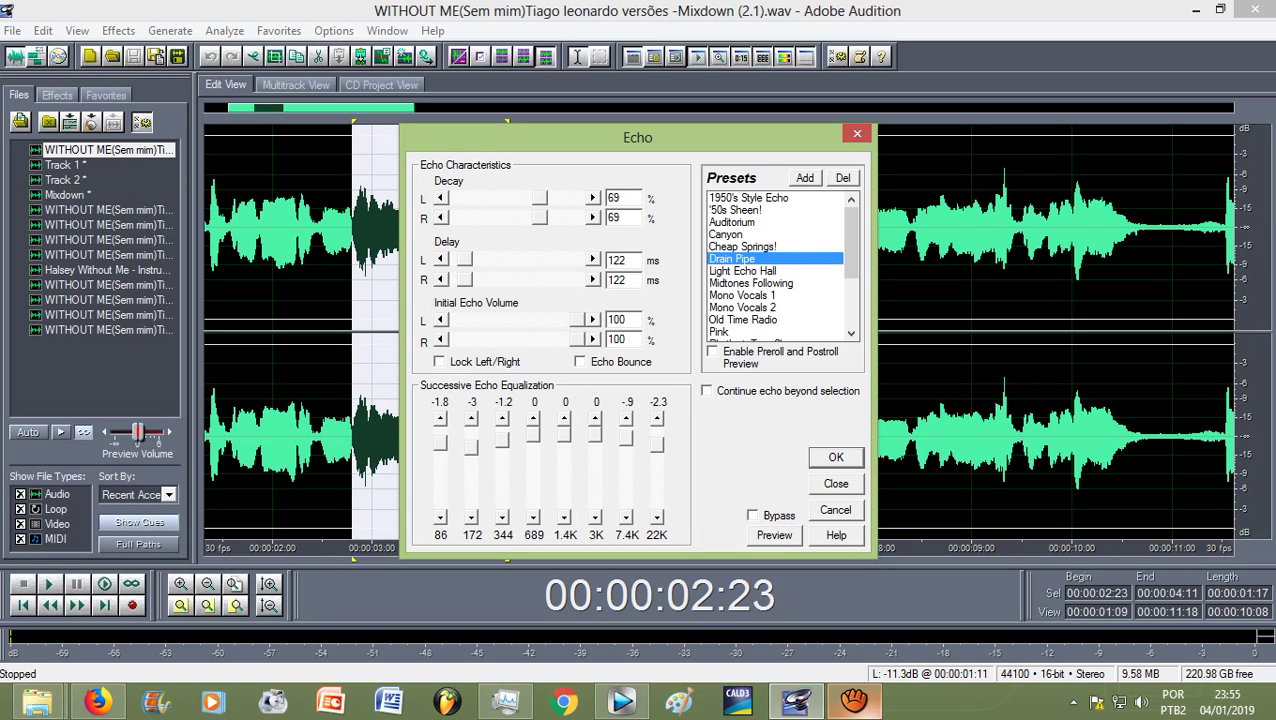
pyautogui.click(773, 535)
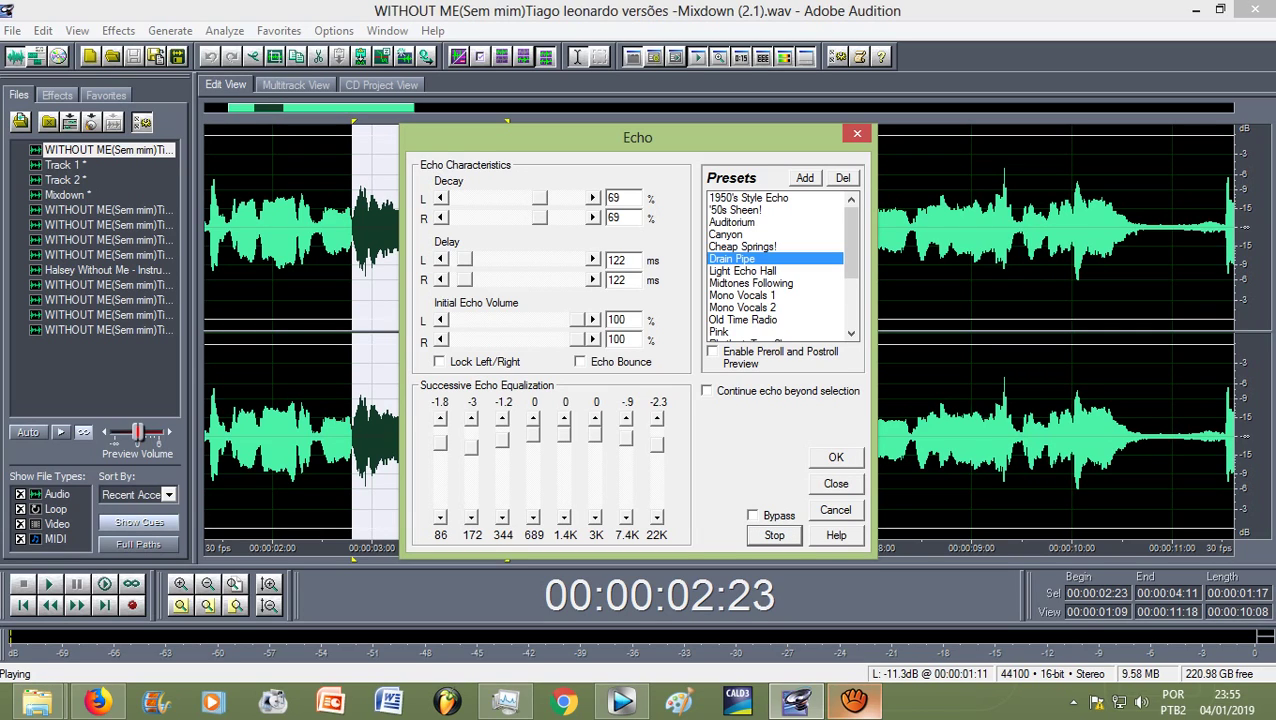
pyautogui.press('space')
# Raise the echo's left-channel decay in stages to 100%, previewing the sound at each setting
pyautogui.moveTo(540, 197); pyautogui.dragTo(553, 197)
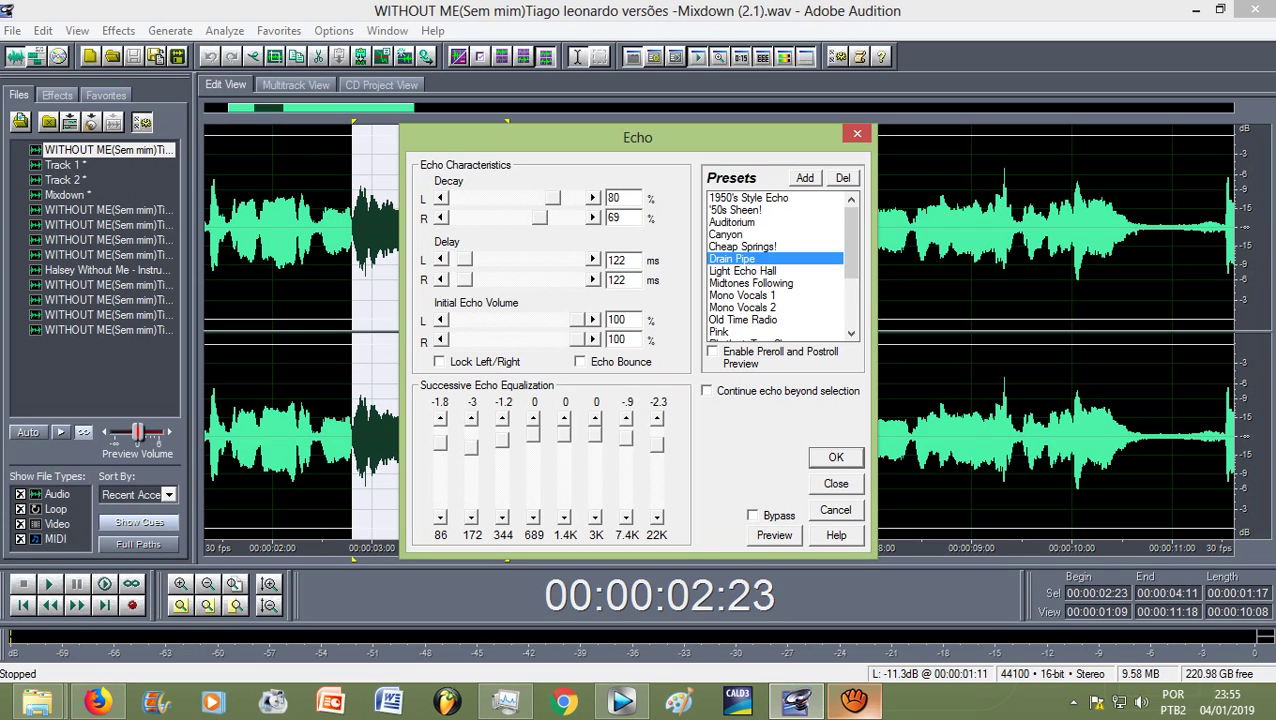
pyautogui.click(774, 535)
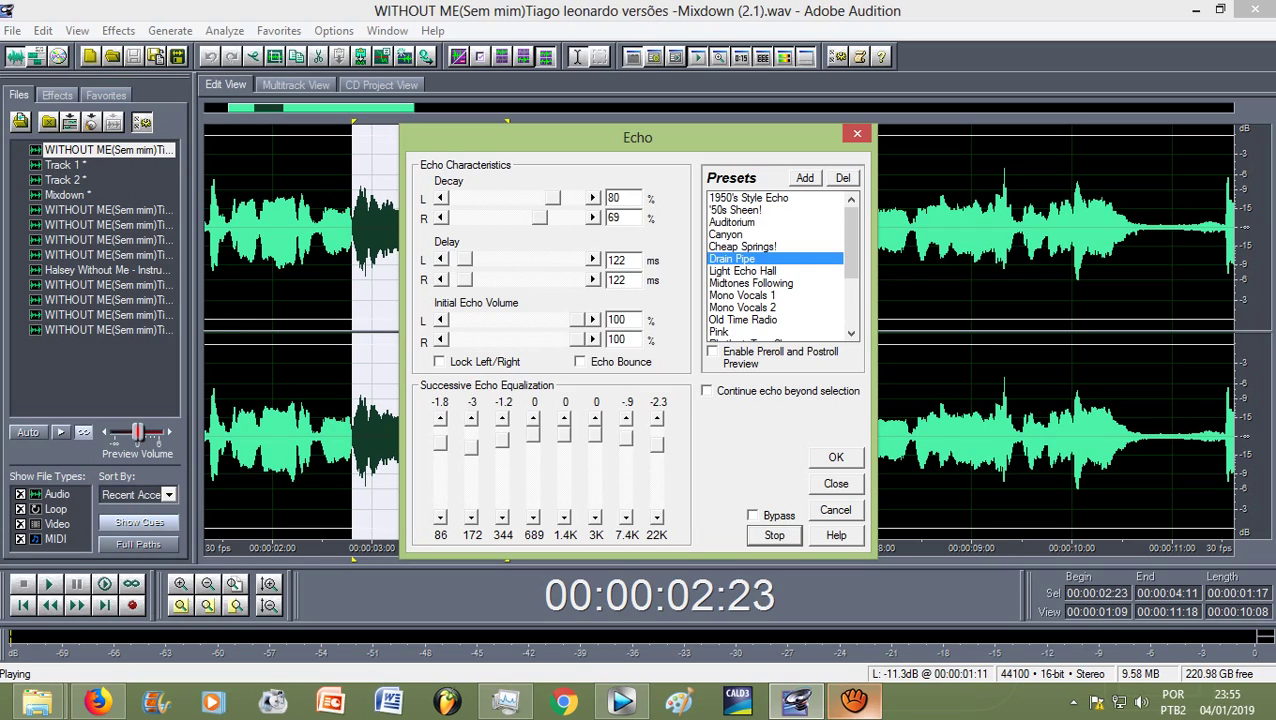
pyautogui.press('space')
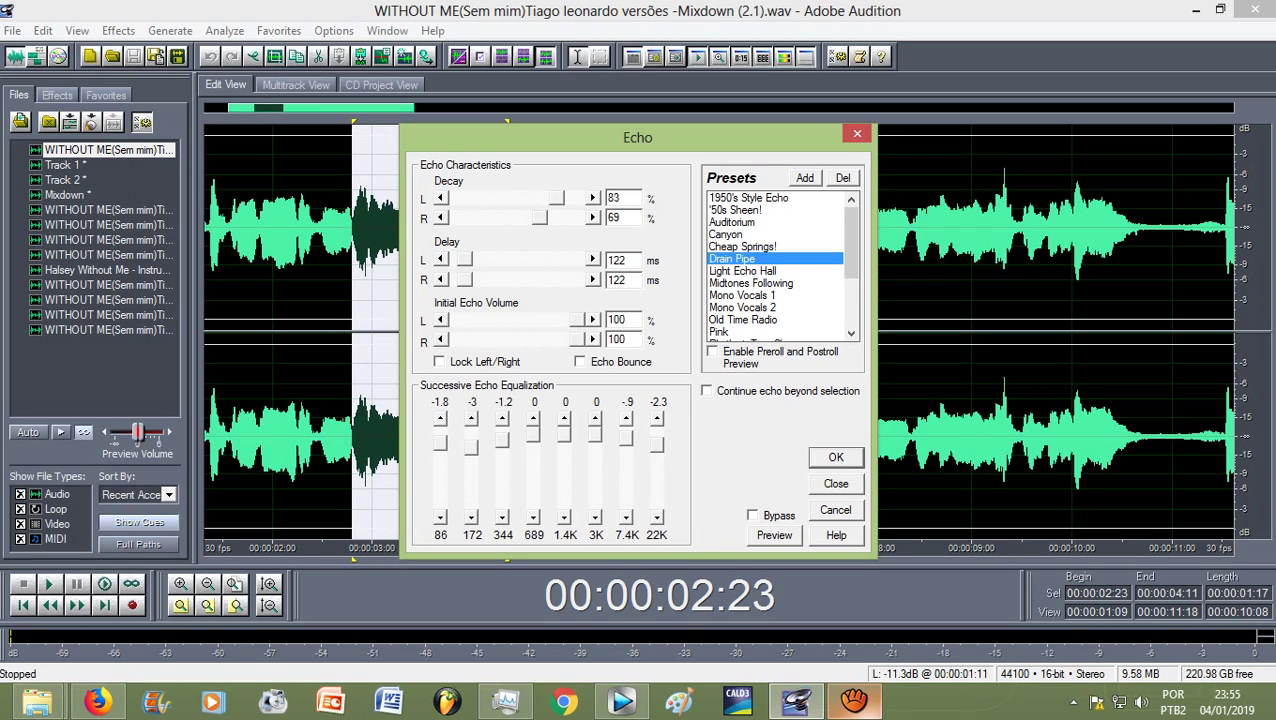
pyautogui.moveTo(553, 198); pyautogui.dragTo(577, 198)
pyautogui.click(774, 535)
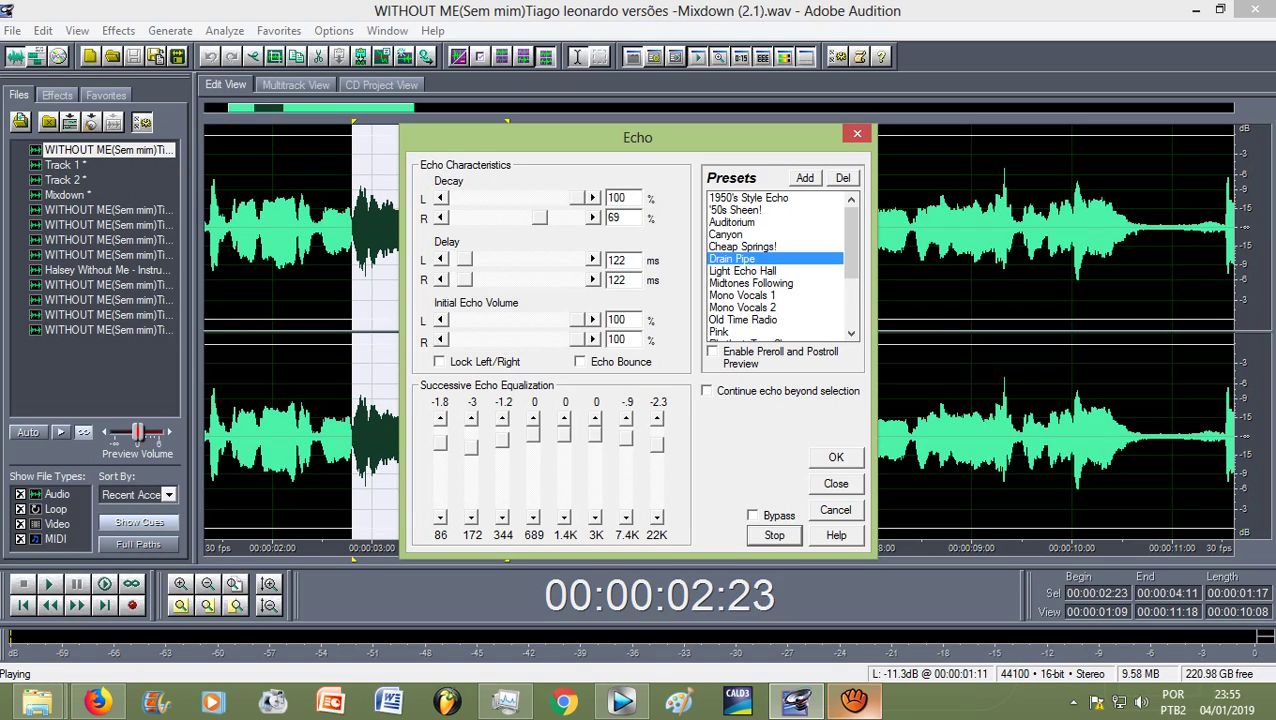
pyautogui.press('space')
# Save the current echo settings as a new preset named titi
pyautogui.click(804, 177)
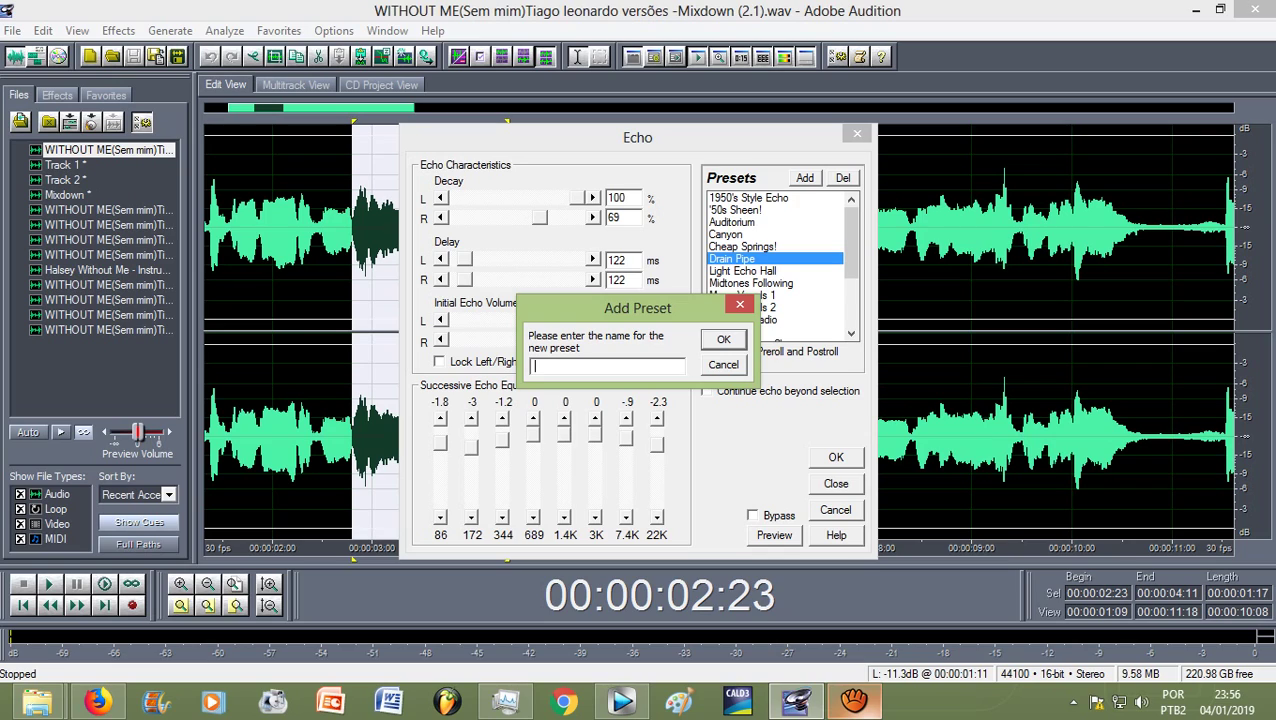
pyautogui.write('titi')
pyautogui.press('Return')
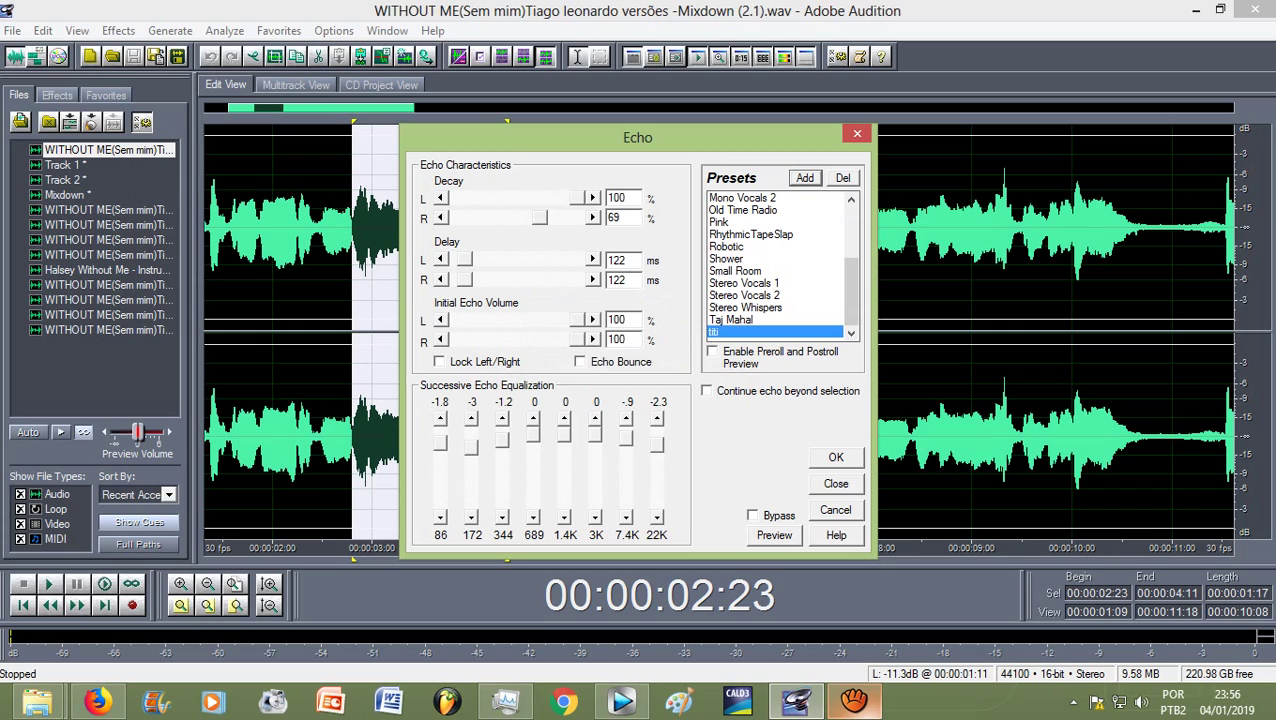
# Compare the Drain Pipe preset with the saved titi preset and apply the echo using titi
pyautogui.moveTo(851, 290); pyautogui.dragTo(851, 239)
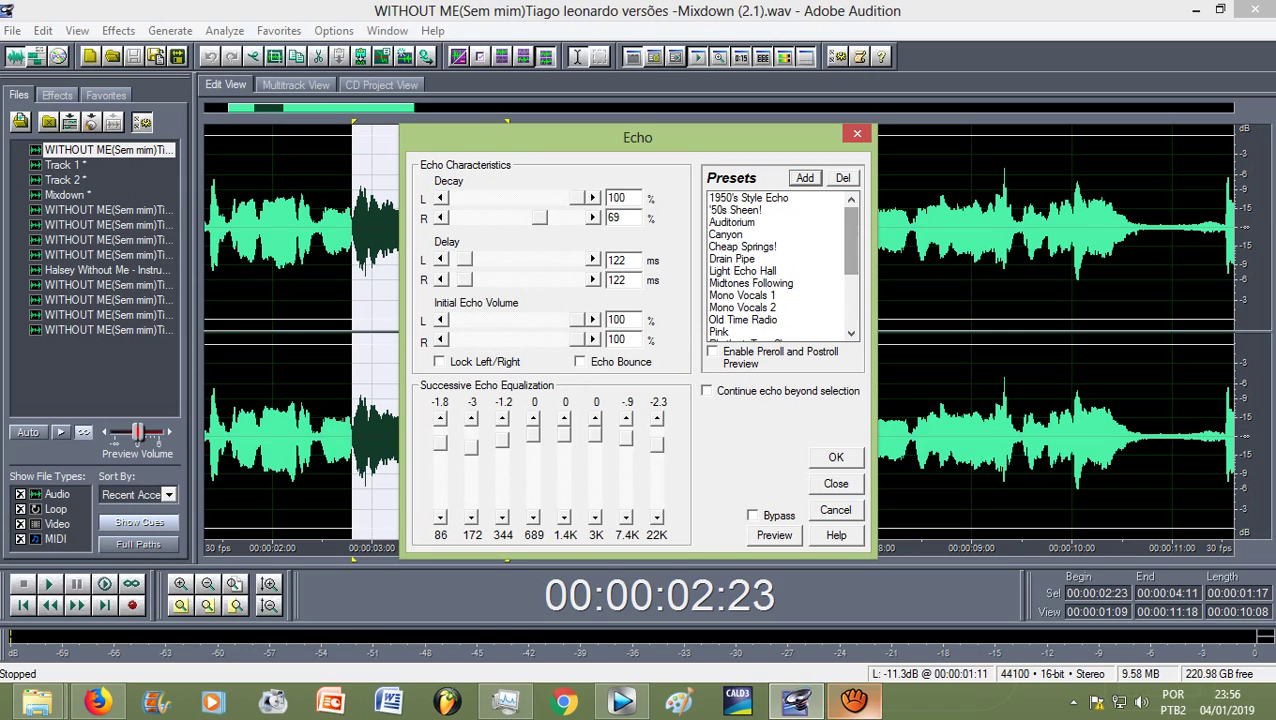
pyautogui.click(732, 258)
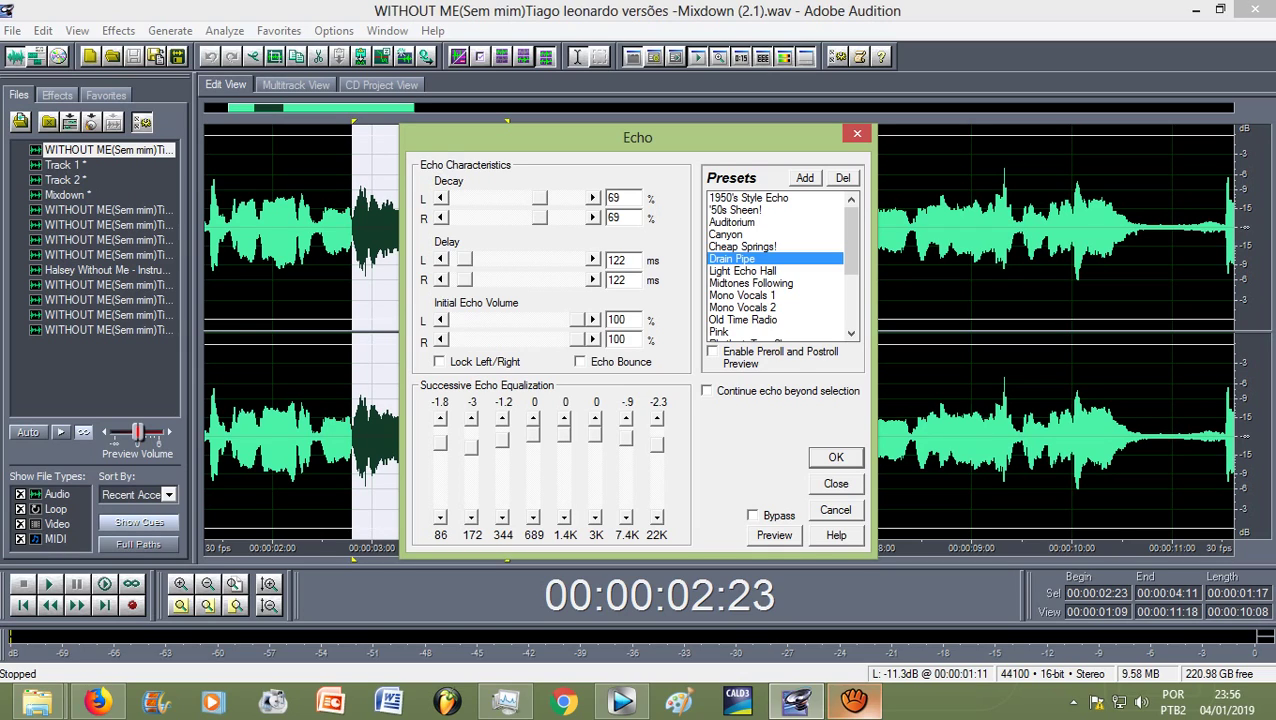
pyautogui.moveTo(851, 240); pyautogui.dragTo(851, 291)
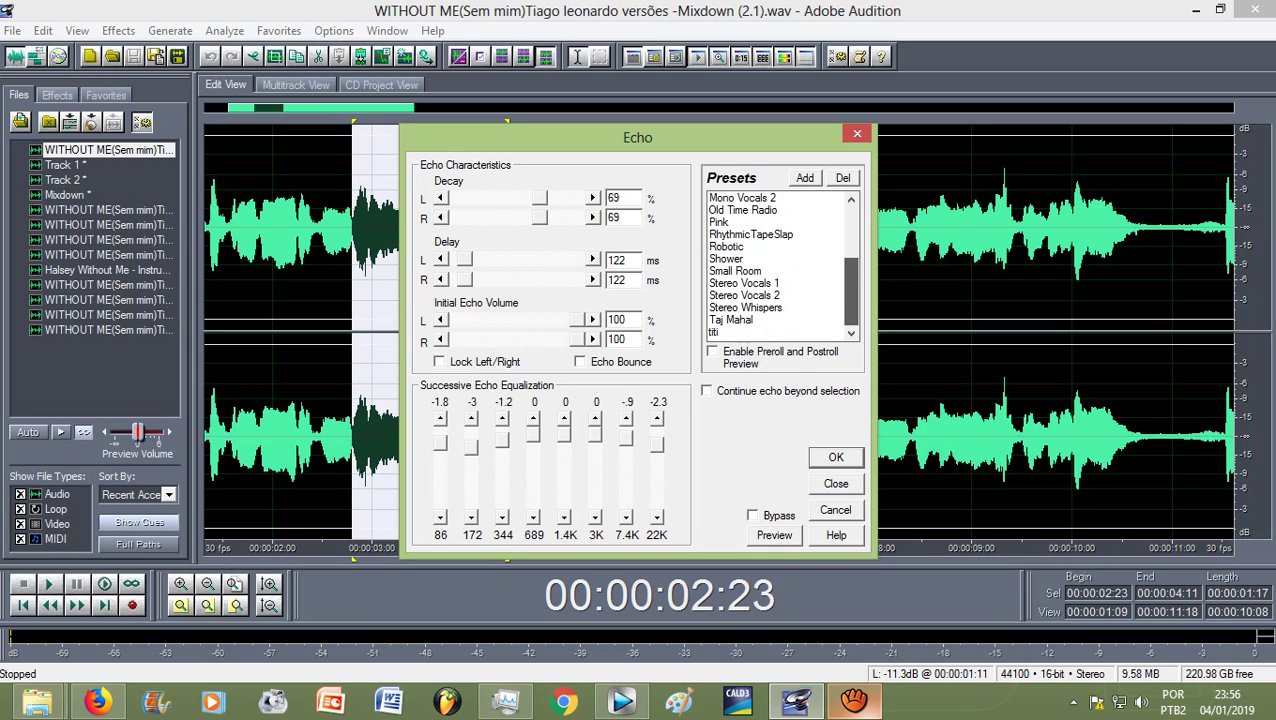
pyautogui.click(732, 331)
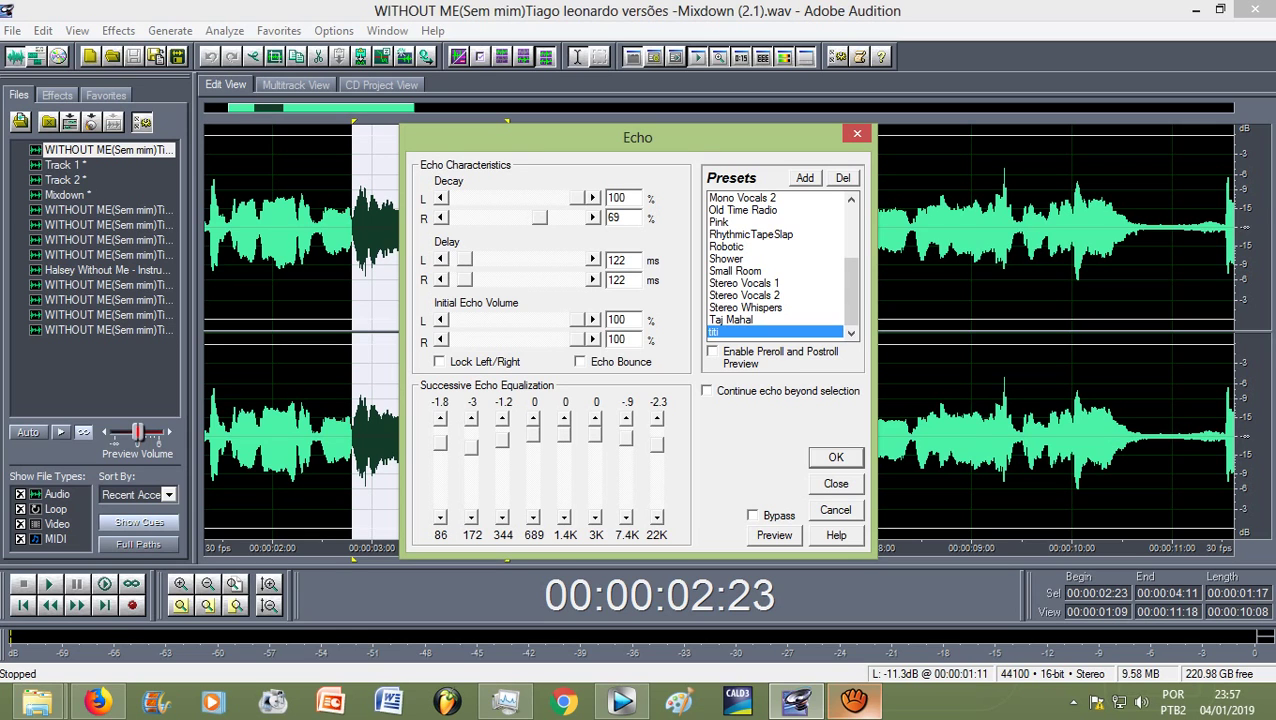
pyautogui.click(836, 457)
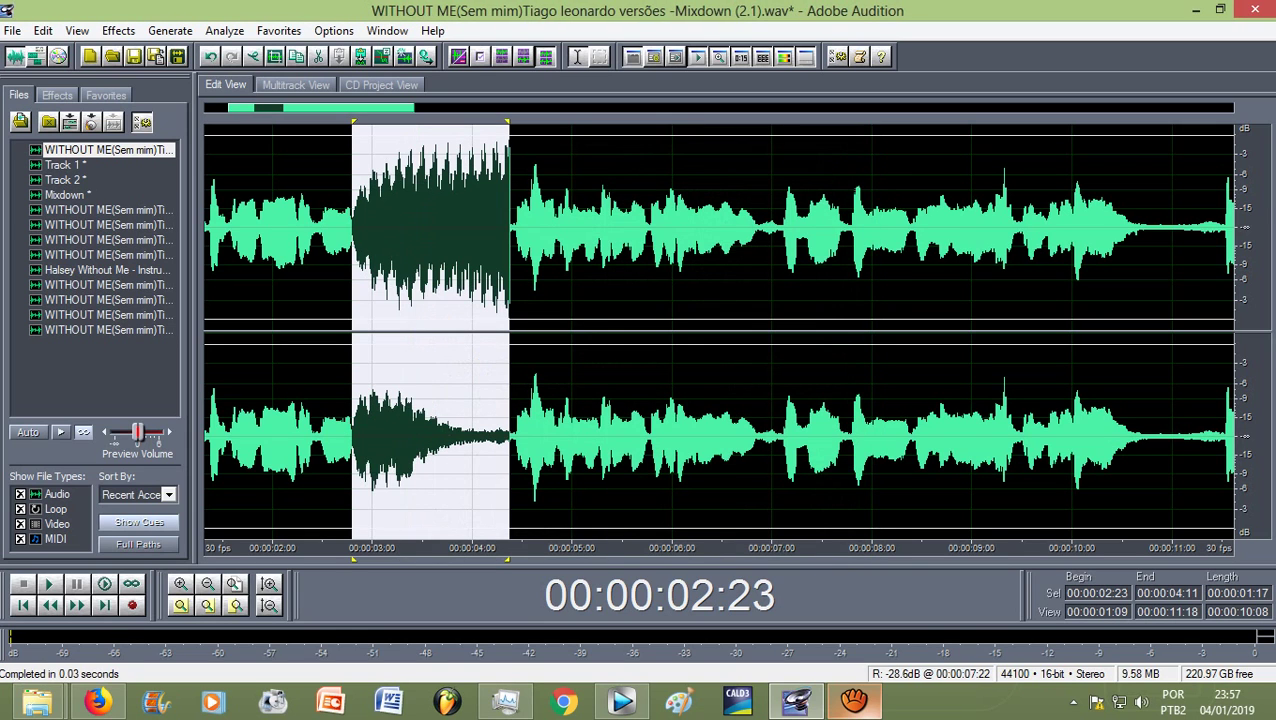
# Play the audio from about 00:00:01:17 to hear the echoed section in context
pyautogui.scroll(3, 432, 228)
pyautogui.scroll(-2, 432, 228)
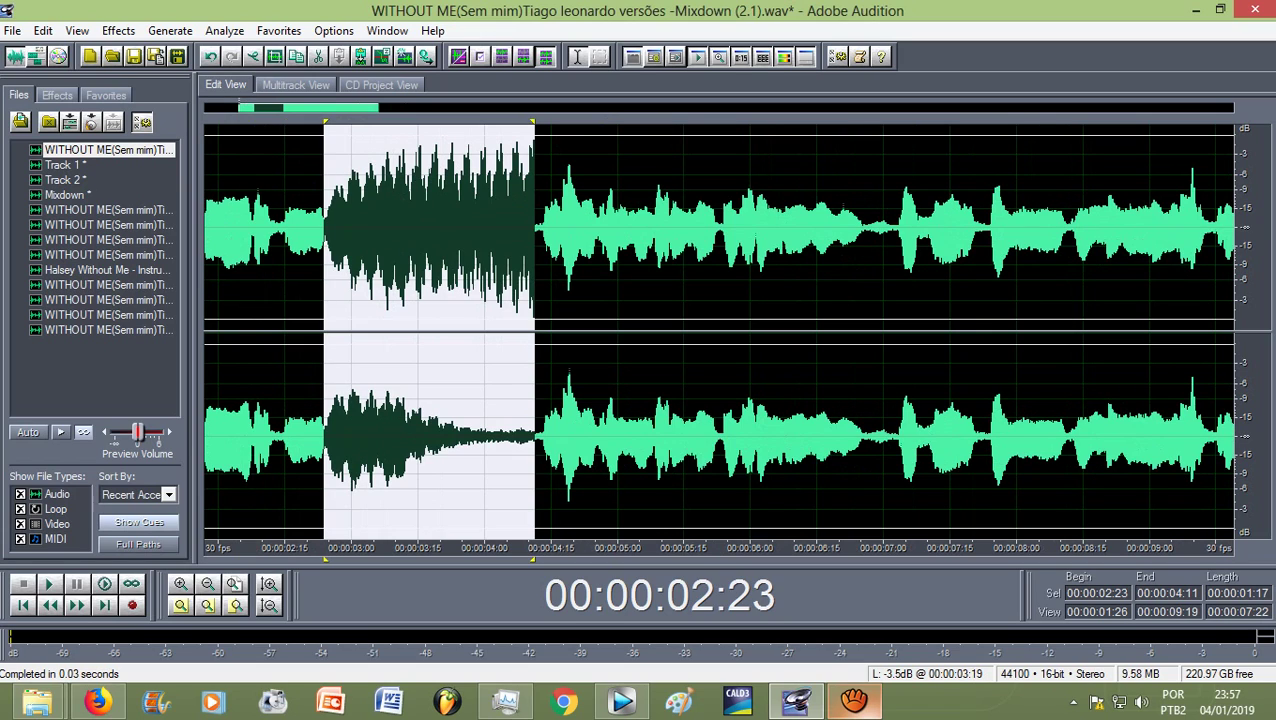
pyautogui.click(441, 228)
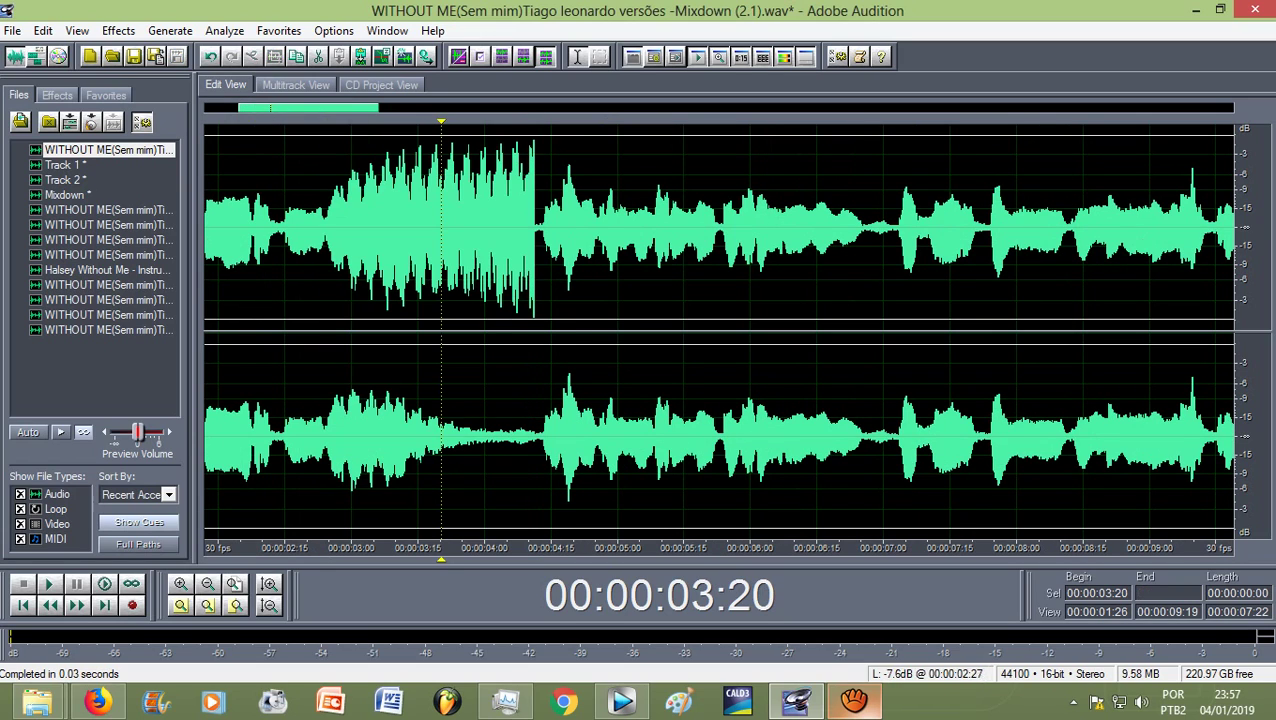
pyautogui.press('Home')
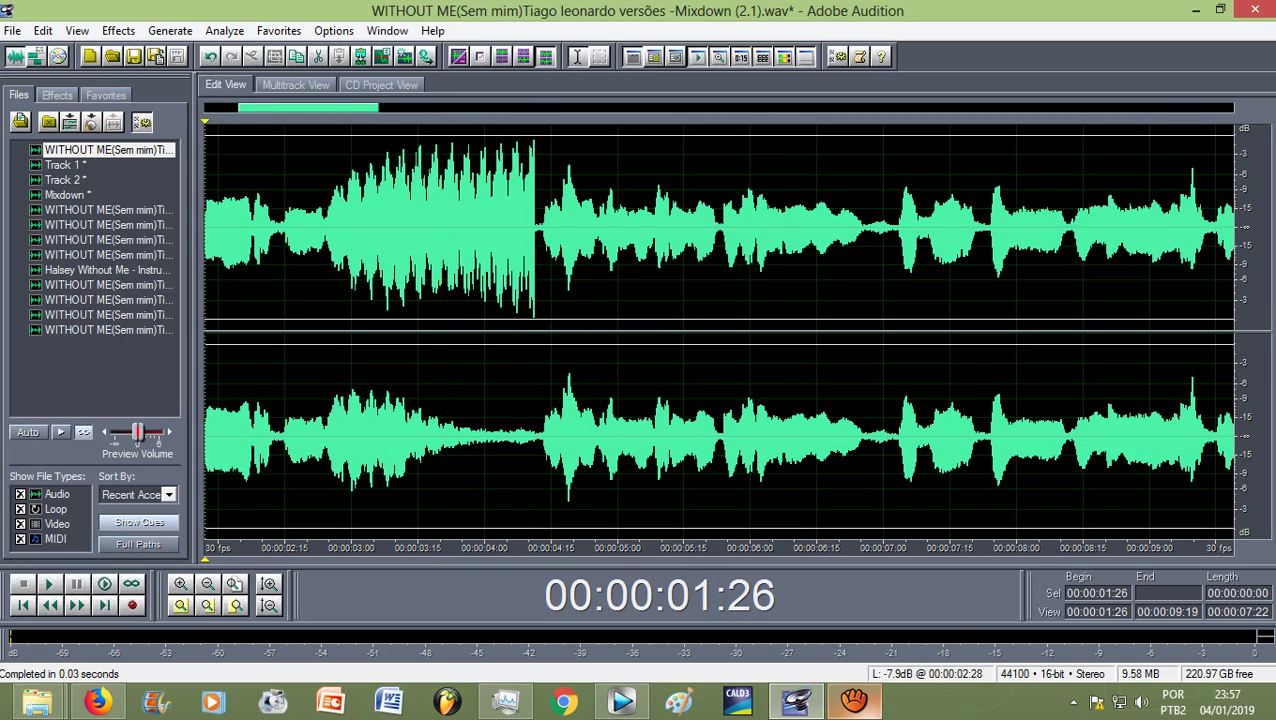
pyautogui.scroll(-3, 345, 228)
pyautogui.click(237, 228)
pyautogui.click(268, 228)
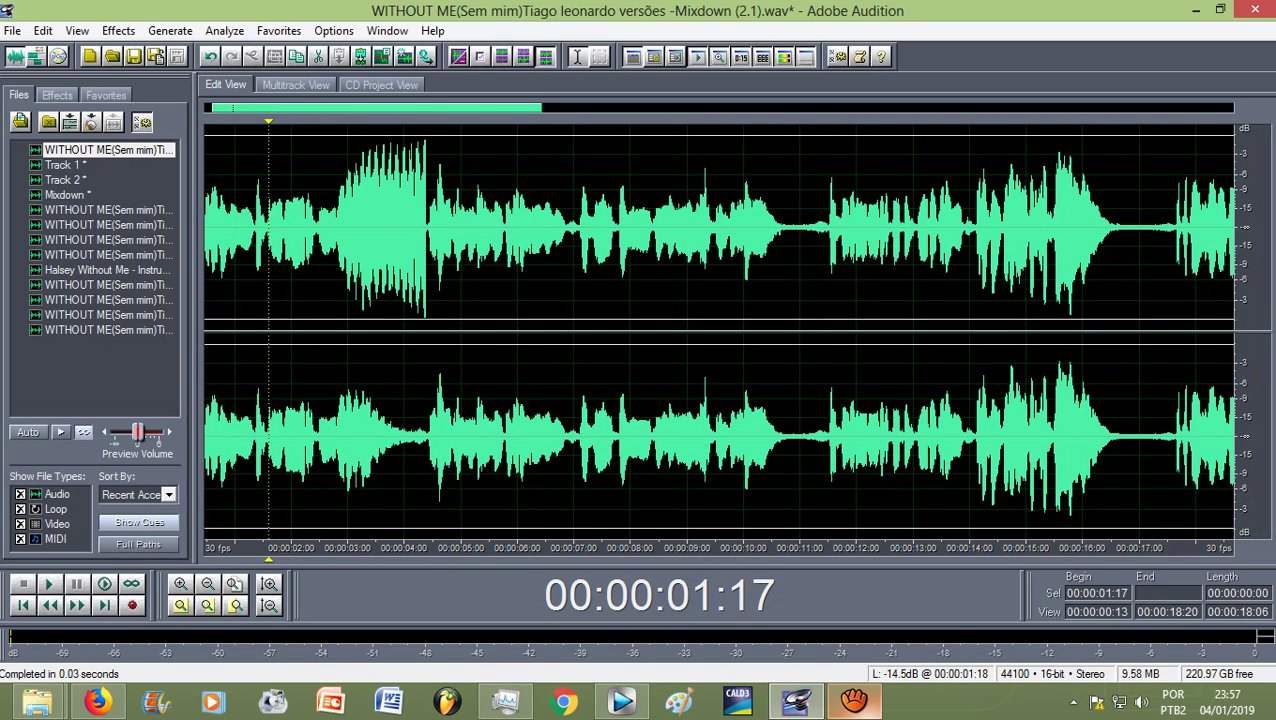
pyautogui.press('space')
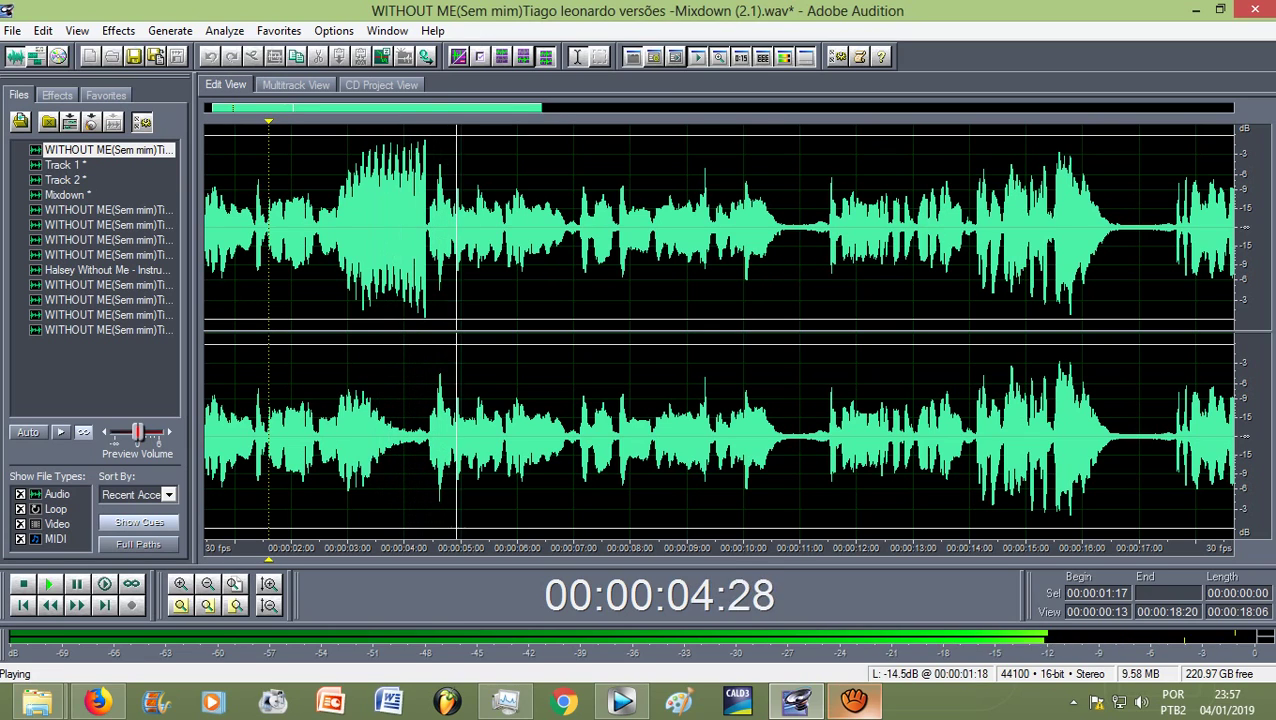
pyautogui.press('space')
pyautogui.press('space')
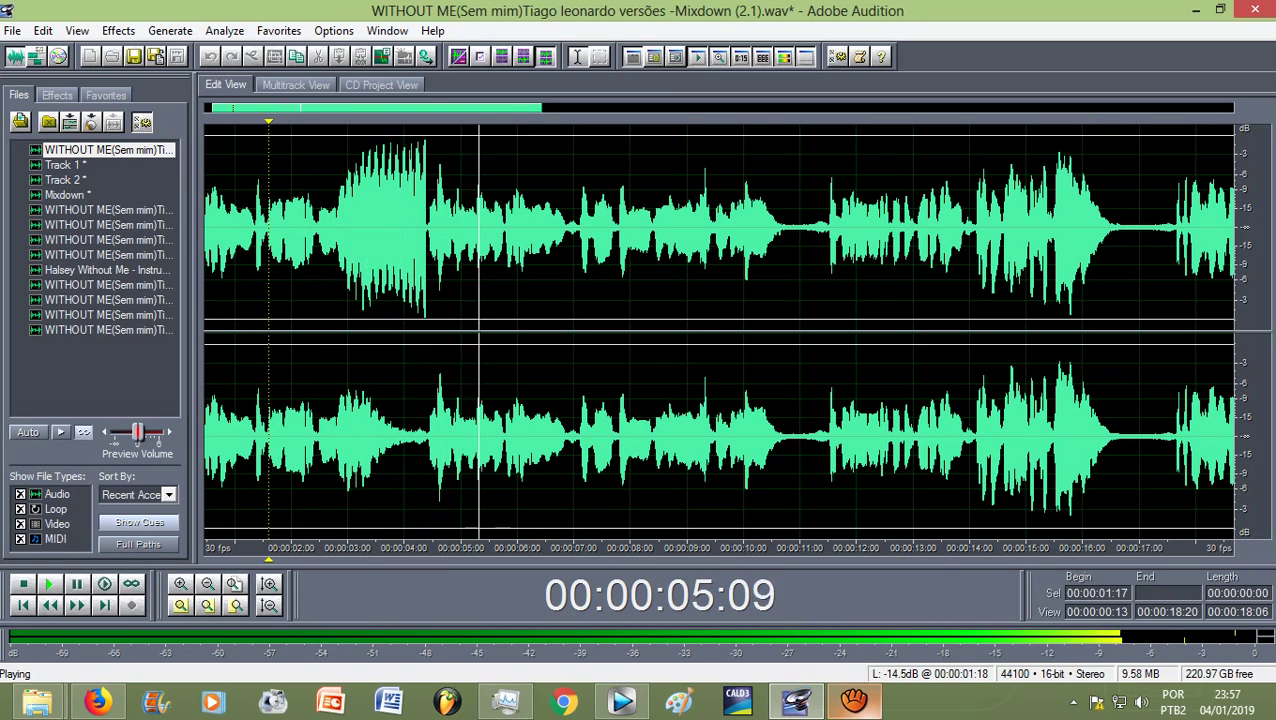
pyautogui.press('space')
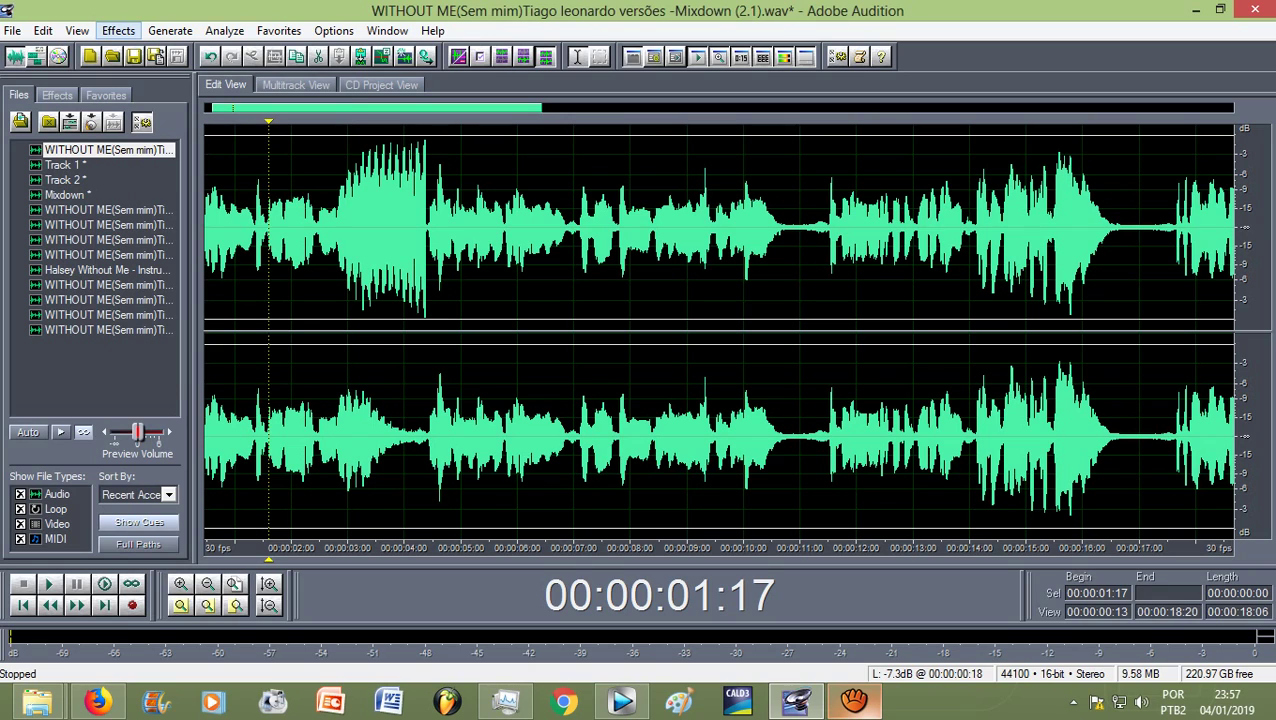
# Open the Studio Reverb effect for the audio and load its titi preset
pyautogui.click(118, 30)
pyautogui.moveTo(160, 141)
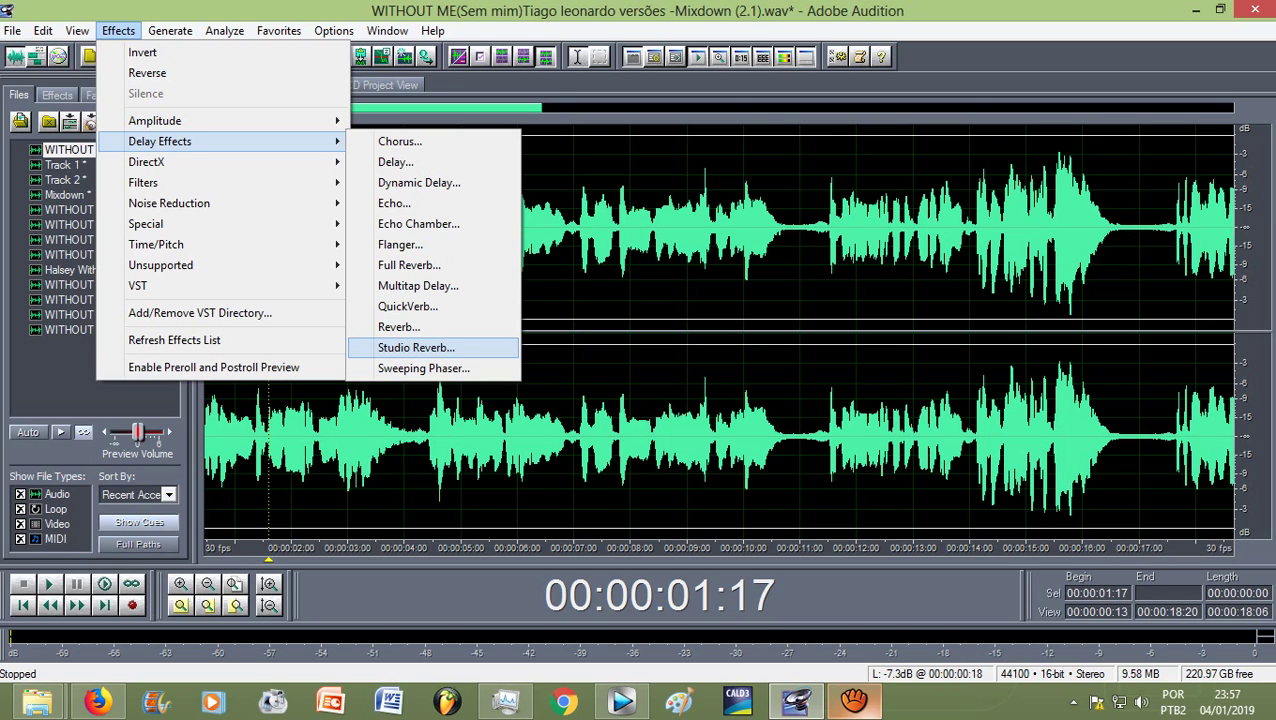
pyautogui.click(416, 347)
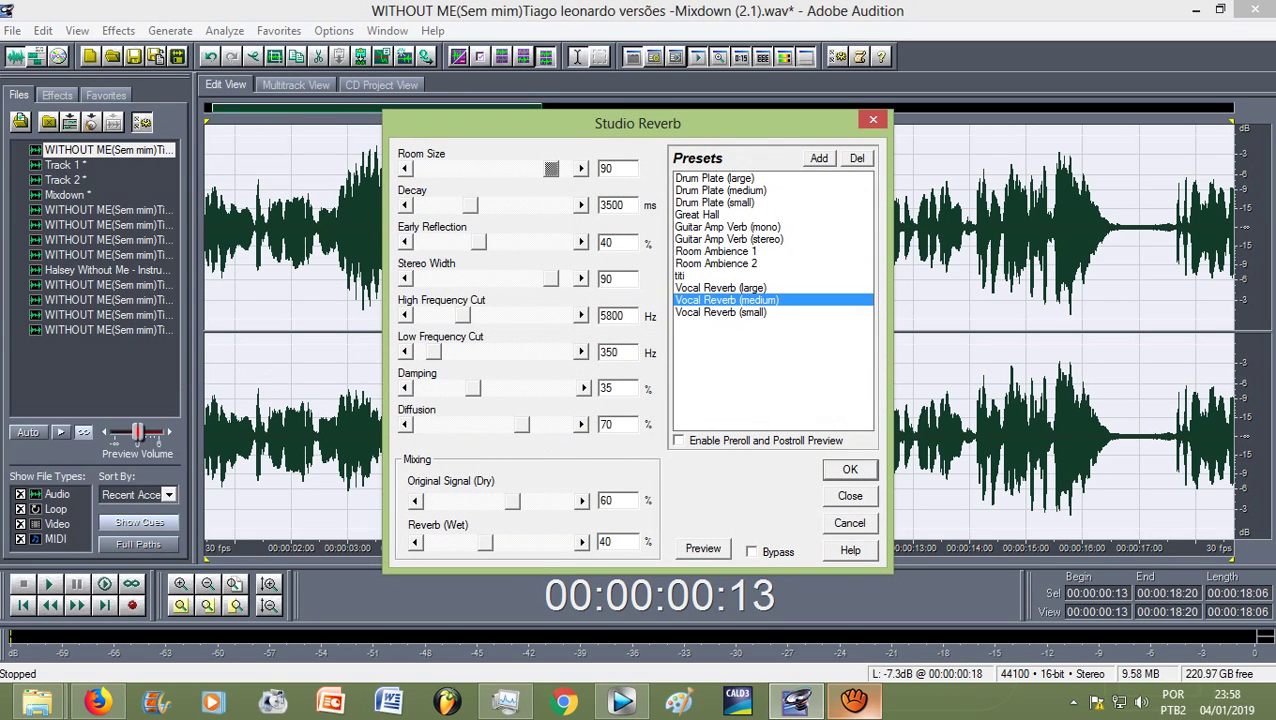
pyautogui.click(680, 275)
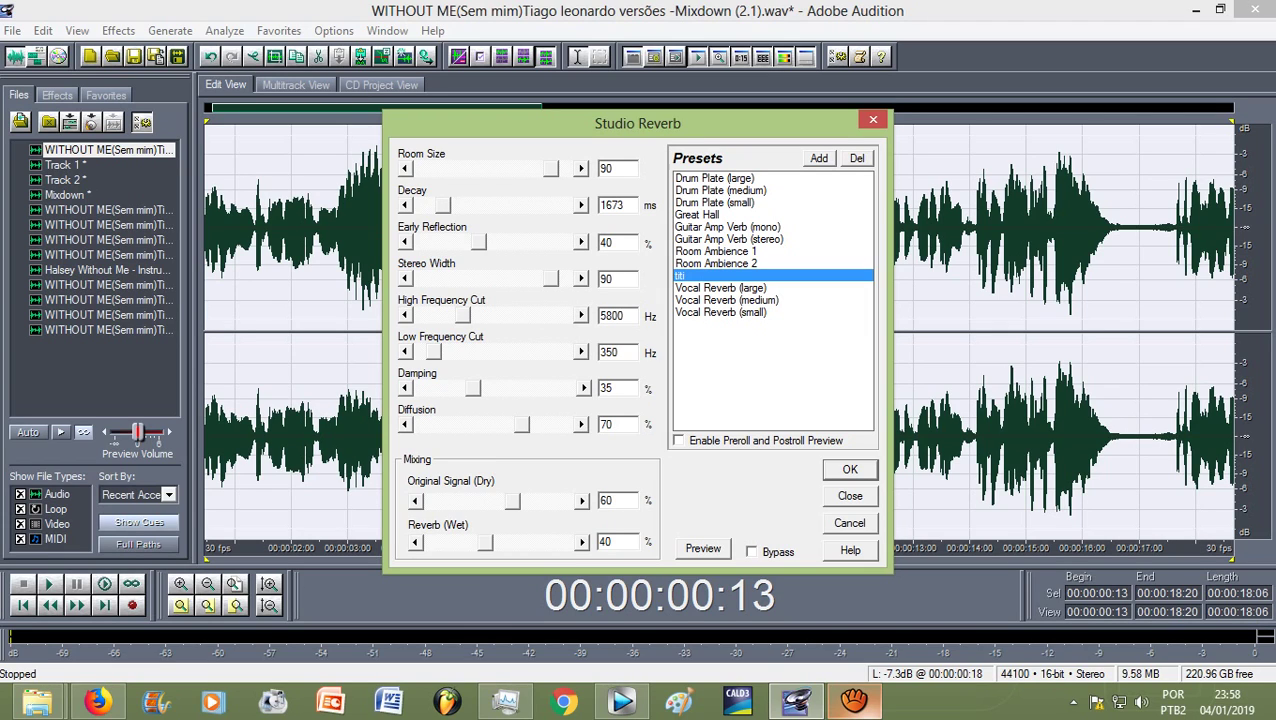
# Set room size to 51, early reflection 84%, high cut 12165 Hz, low cut 2621 Hz, damping 0%, diffusion 26%, dry 22% and wet 78%
pyautogui.moveTo(550, 168); pyautogui.dragTo(492, 168)
pyautogui.moveTo(478, 242); pyautogui.dragTo(541, 242)
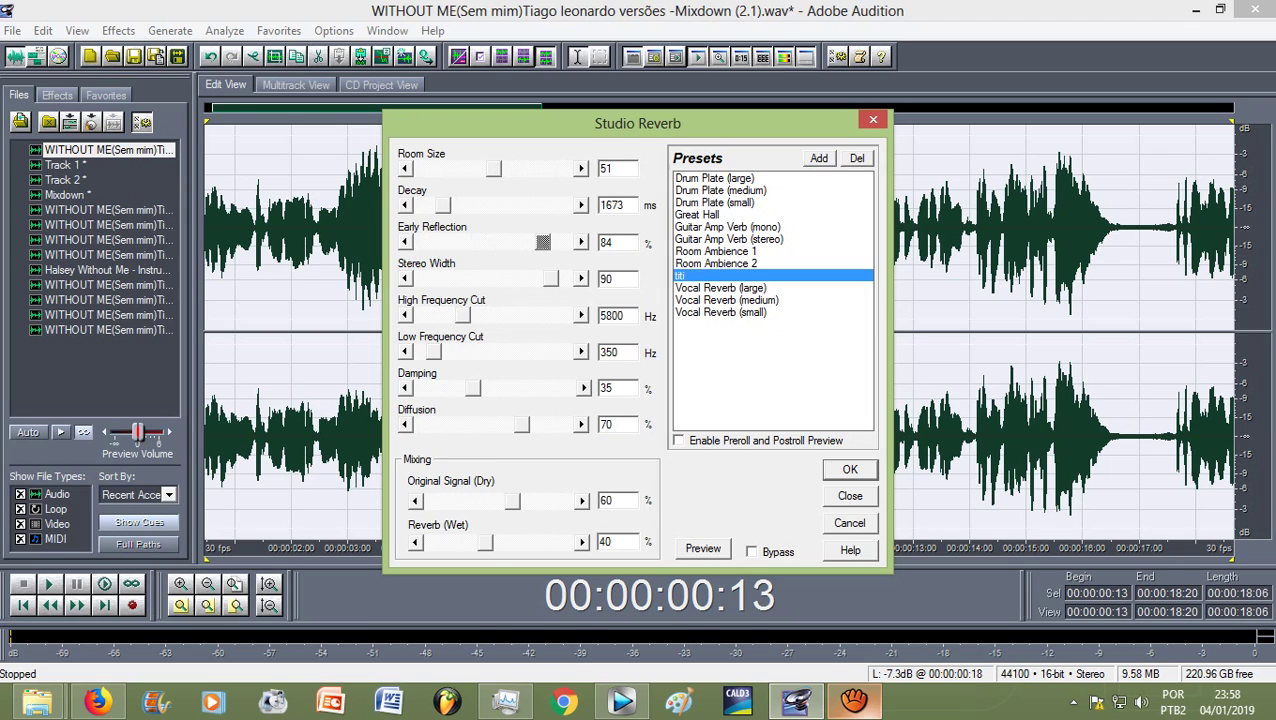
pyautogui.moveTo(461, 315); pyautogui.dragTo(509, 315)
pyautogui.moveTo(473, 388); pyautogui.dragTo(516, 352)
pyautogui.moveTo(521, 424); pyautogui.dragTo(458, 424)
pyautogui.moveTo(511, 501)
pyautogui.mouseDown()
pyautogui.moveTo(461, 501)
pyautogui.moveTo(537, 542)
pyautogui.mouseUp()
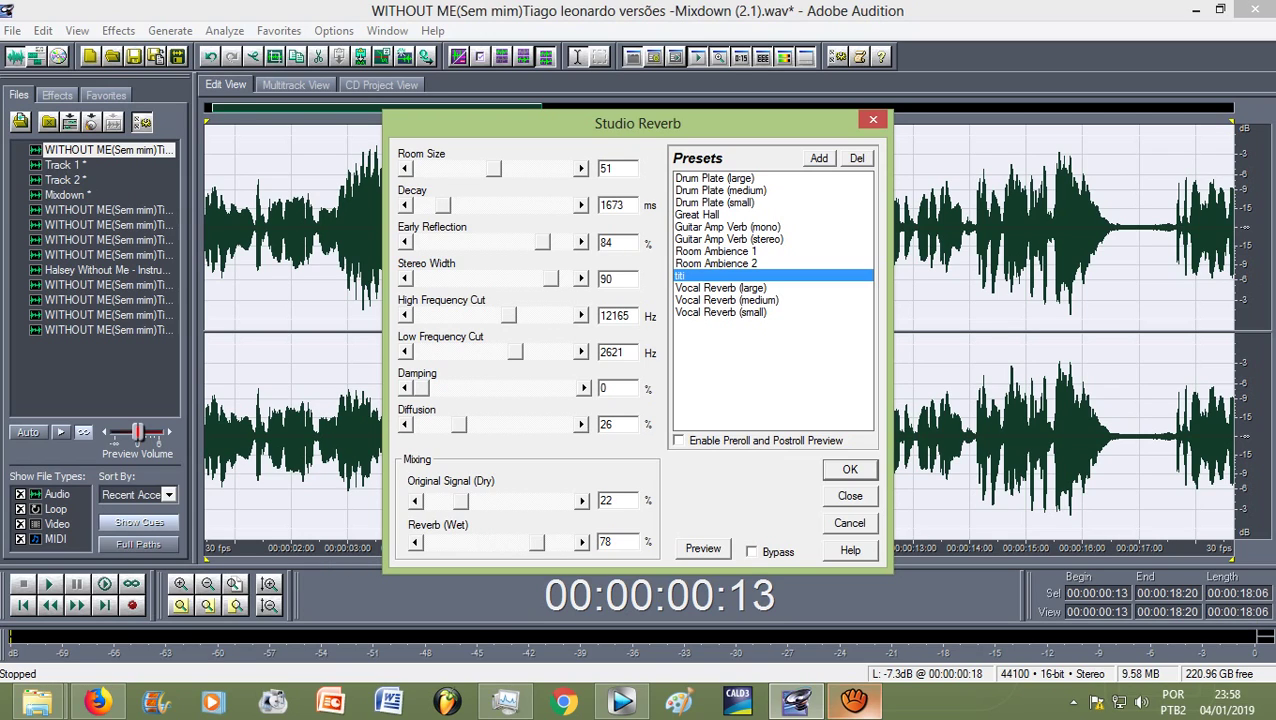
# Save the current reverb settings as a new preset named Youtuber
pyautogui.click(818, 158)
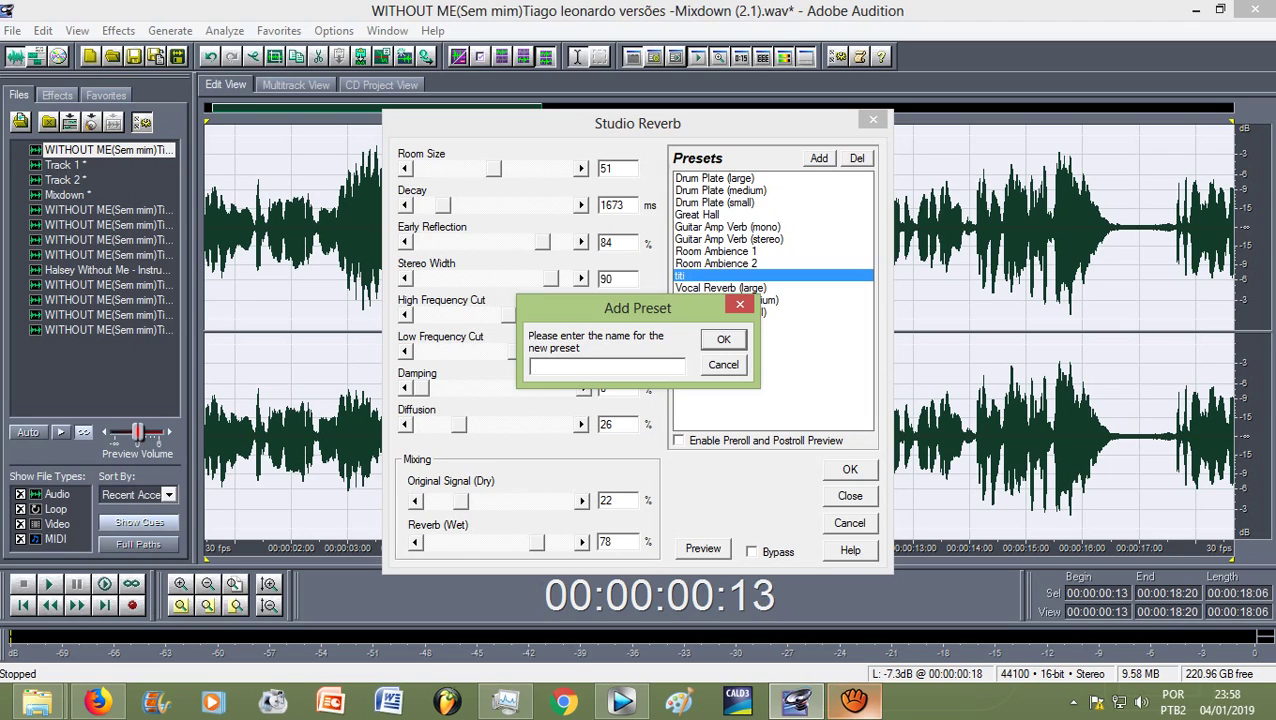
pyautogui.write('Yi')
pyautogui.press('BackSpace')
pyautogui.write('outuber')
pyautogui.press('Return')
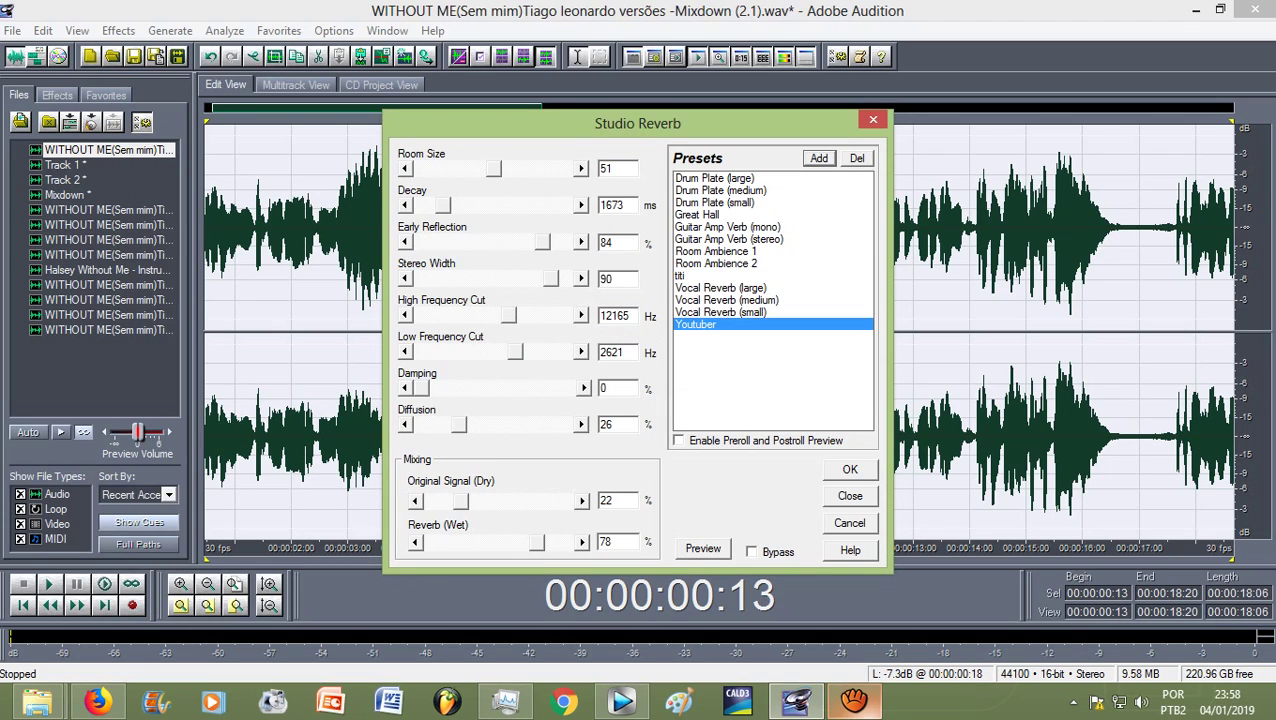
# Preview the Studio Reverb with the Youtuber preset and apply it to the selected audio
pyautogui.click(703, 548)
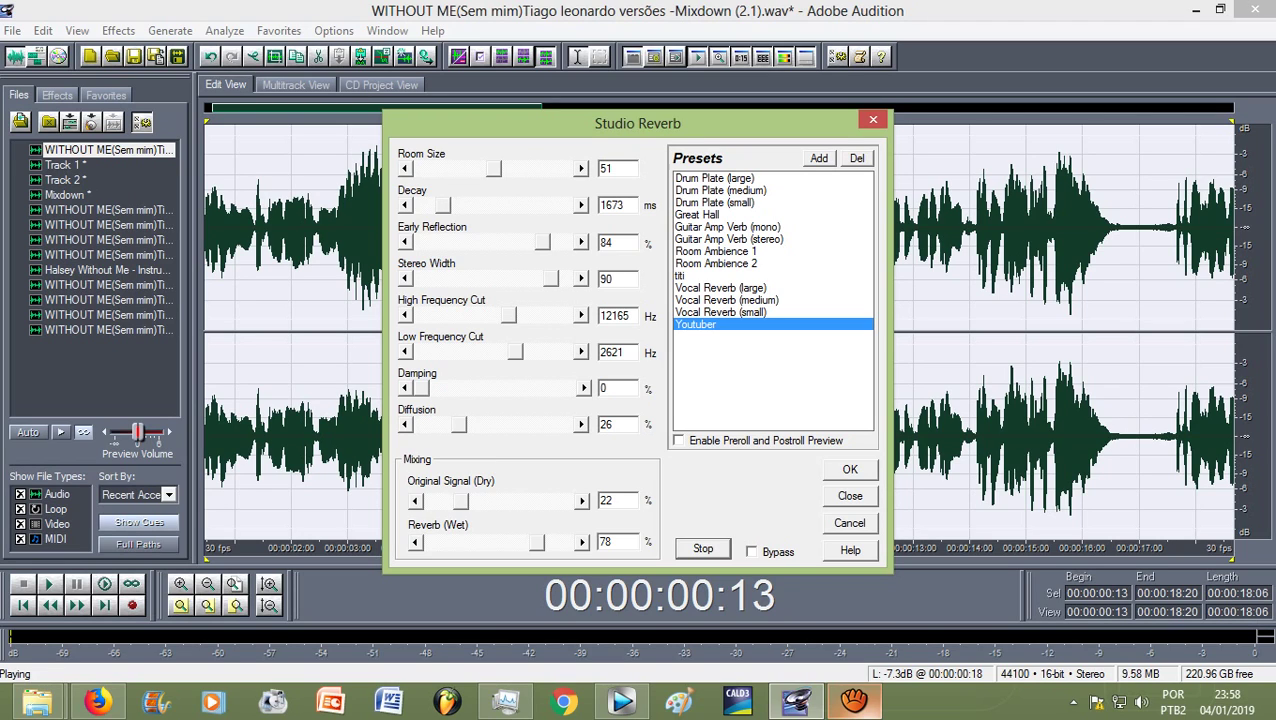
pyautogui.press('space')
pyautogui.press('Return')
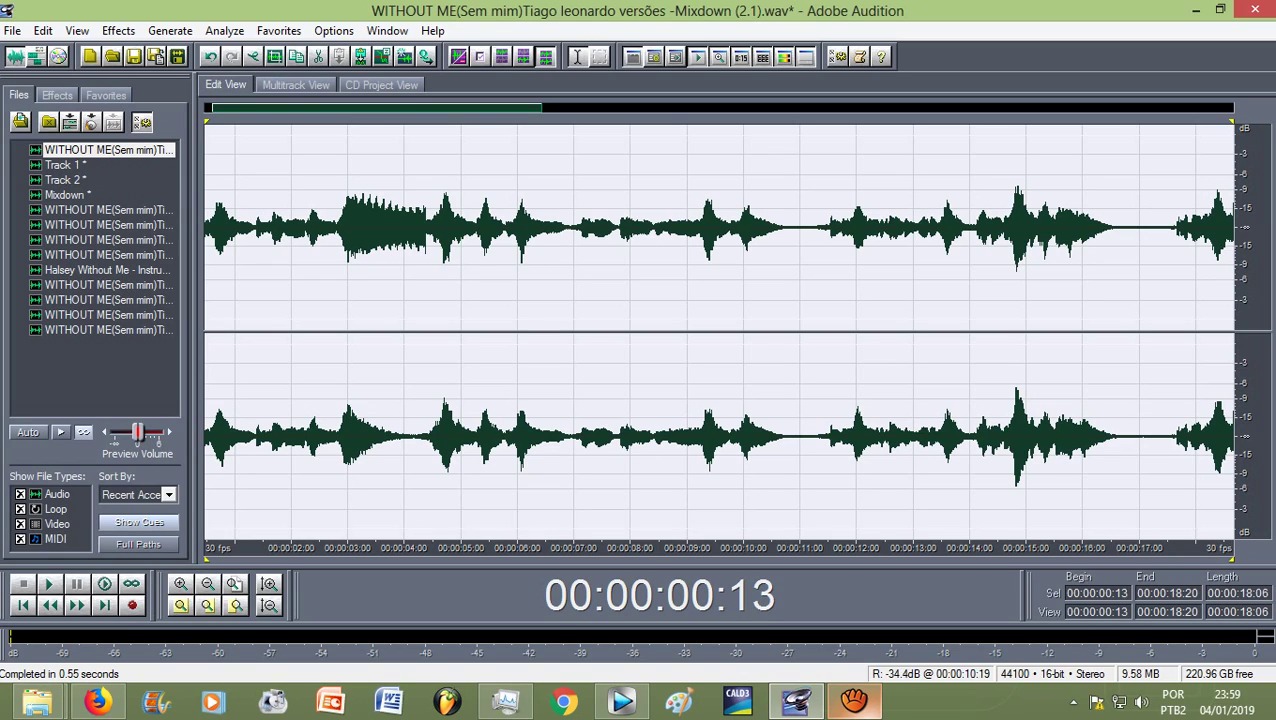
pyautogui.click(855, 702)
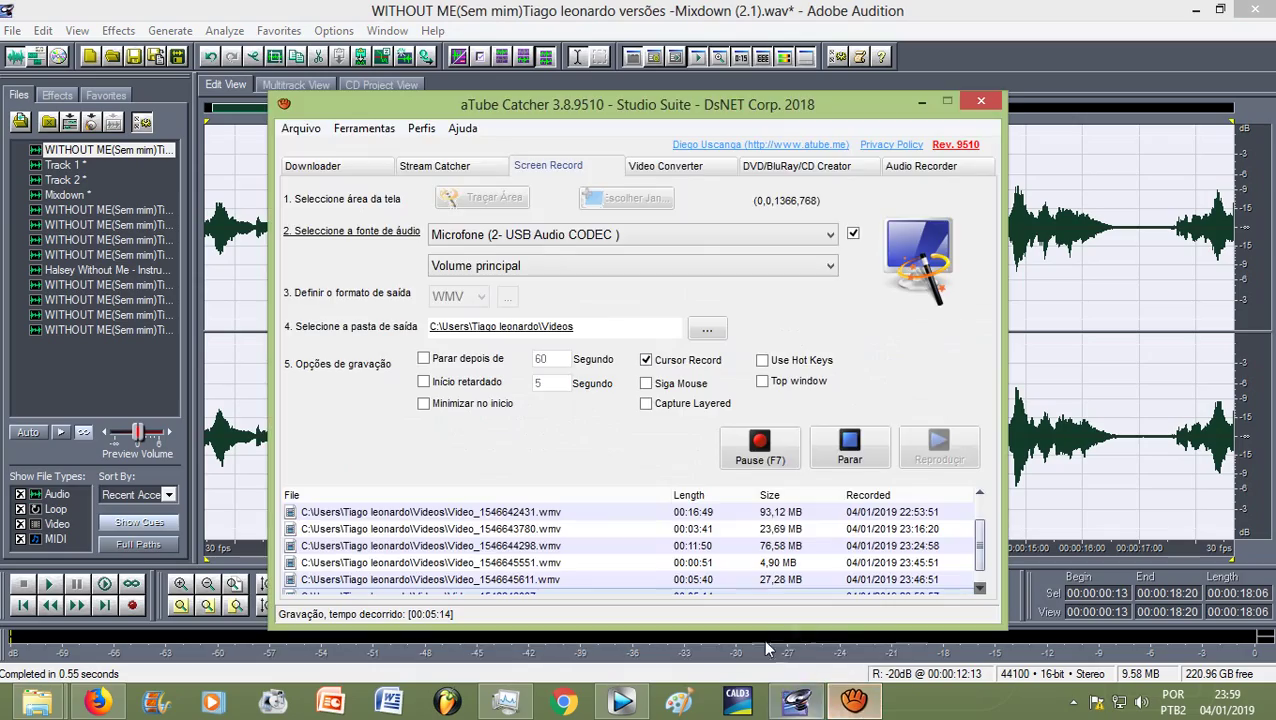